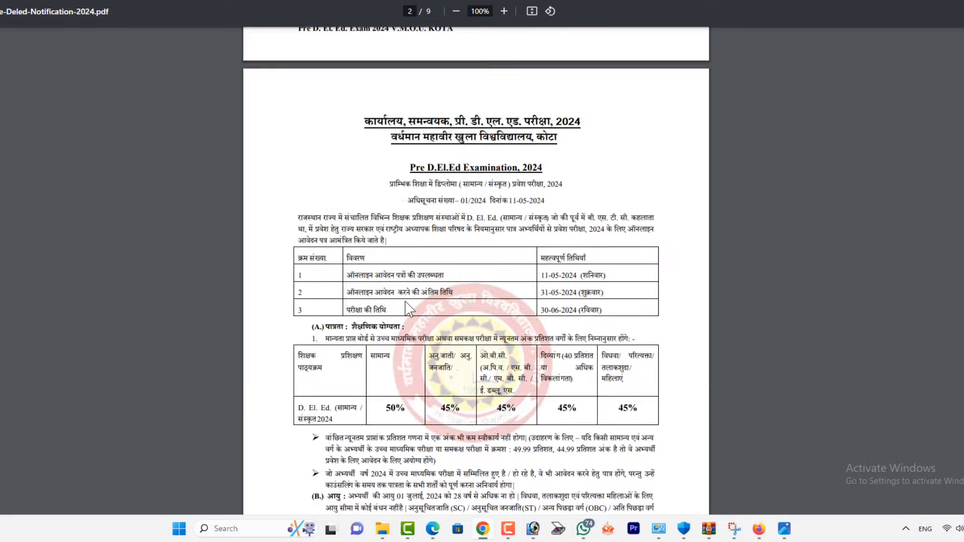
Step: Review the contents page, important dates and educational eligibility table in the Pre D.El.Ed 2024 notification PDF
scroll(406, 302, "down", 2)
scroll(406, 301, "up", 5)
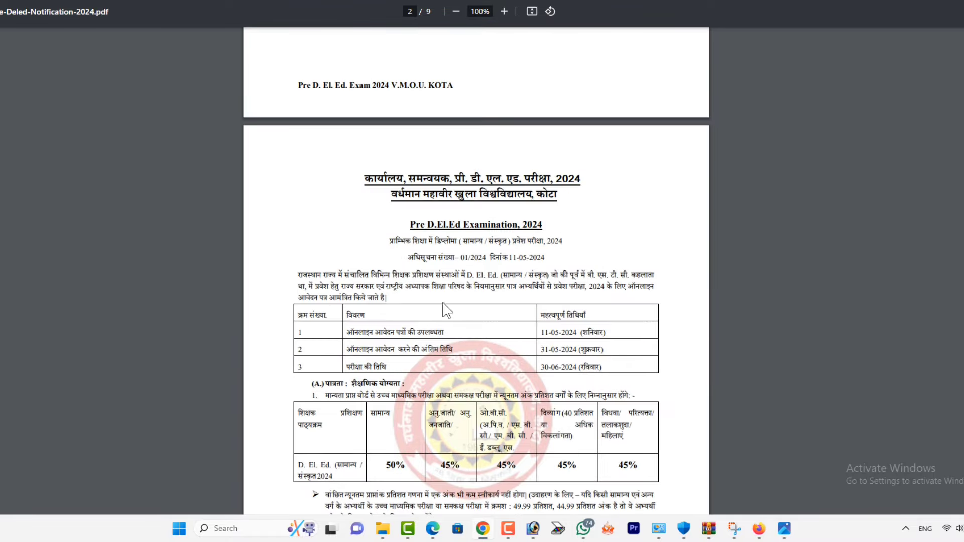
scroll(448, 302, "up", 10)
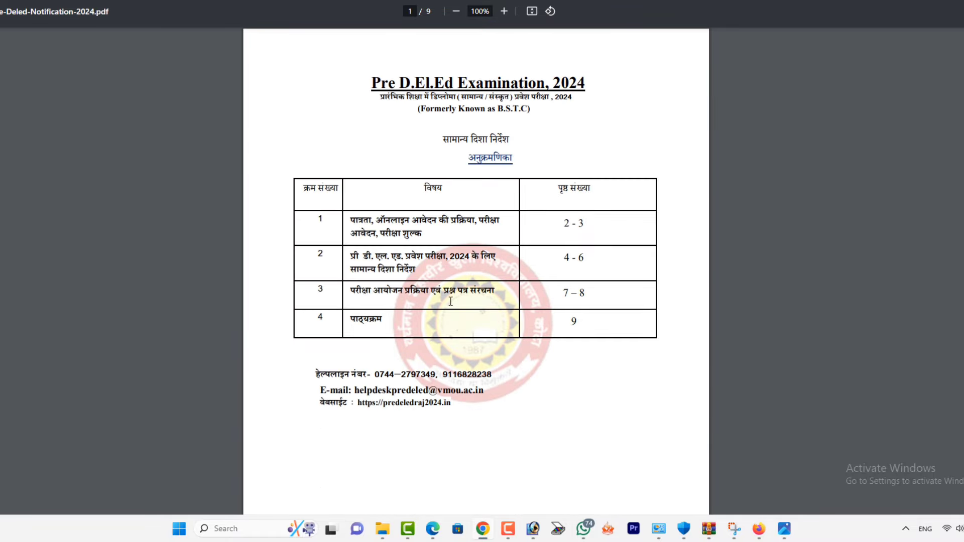
scroll(450, 302, "down", 10)
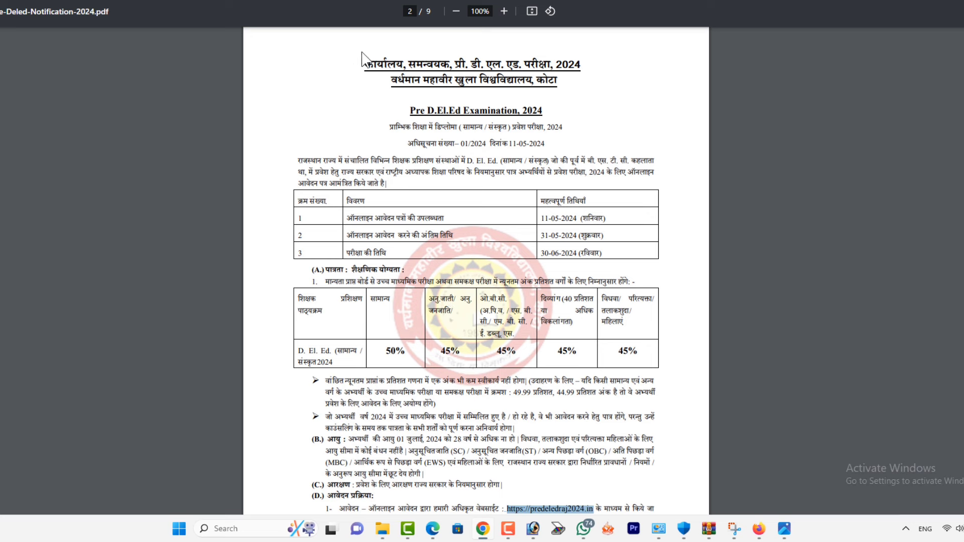
left_click_drag(376, 59, 480, 81)
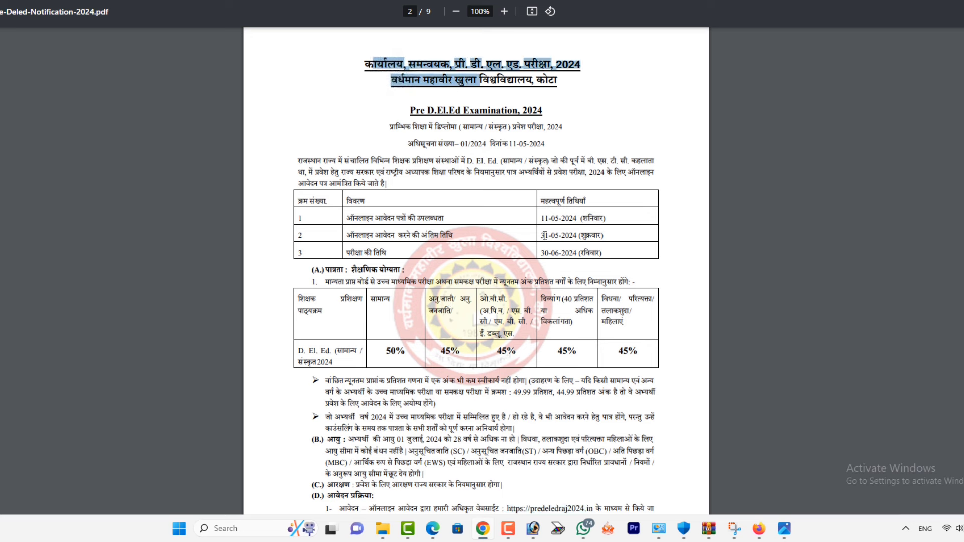
left_click_drag(541, 235, 556, 218)
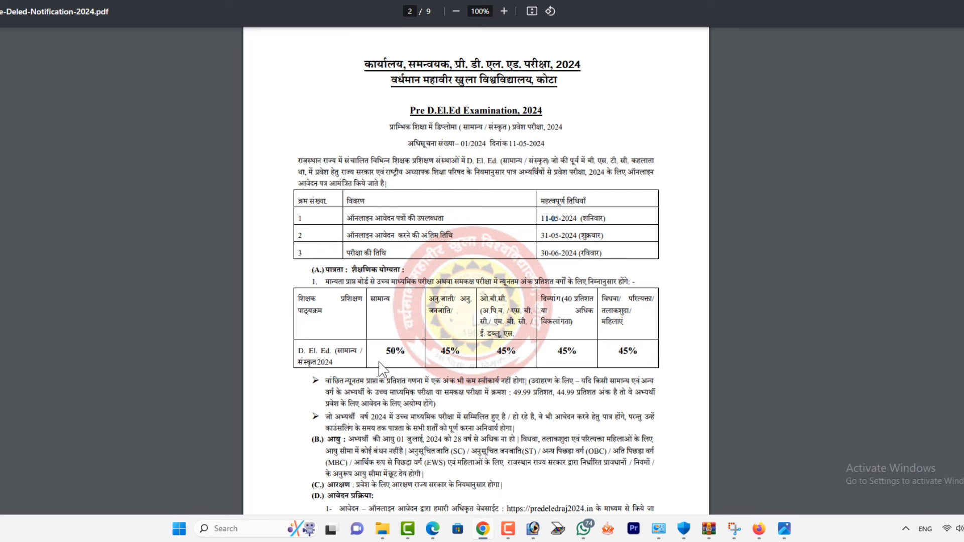
scroll(379, 362, "down", 2)
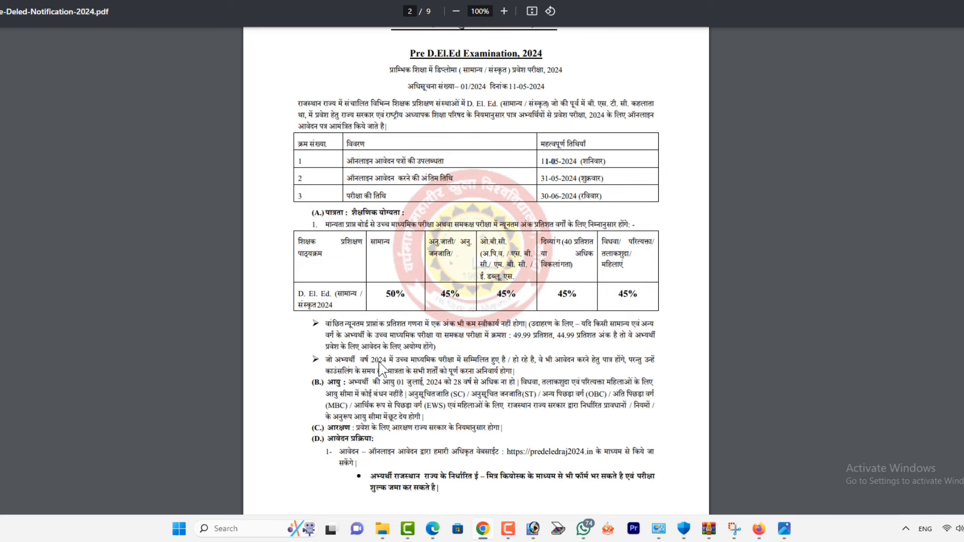
Step: Read the application process, application fees, refund note and general instructions on pages 3 and 4 of the notification
scroll(379, 363, "down", 6)
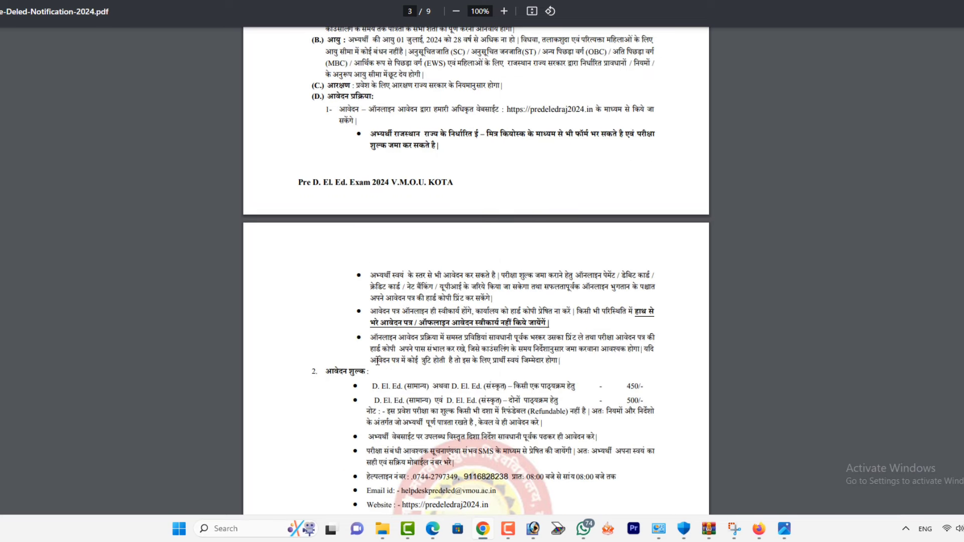
scroll(377, 360, "down", 2)
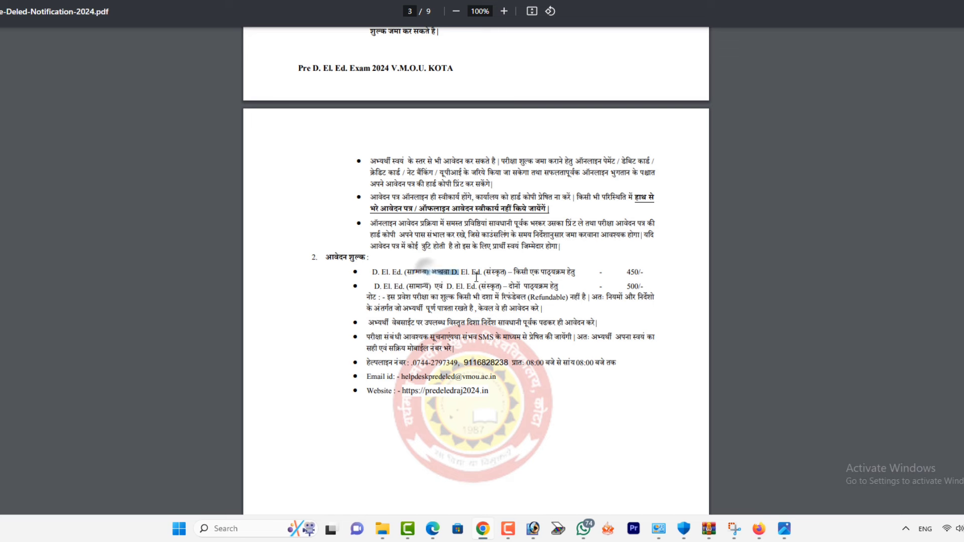
left_click_drag(476, 277, 649, 288)
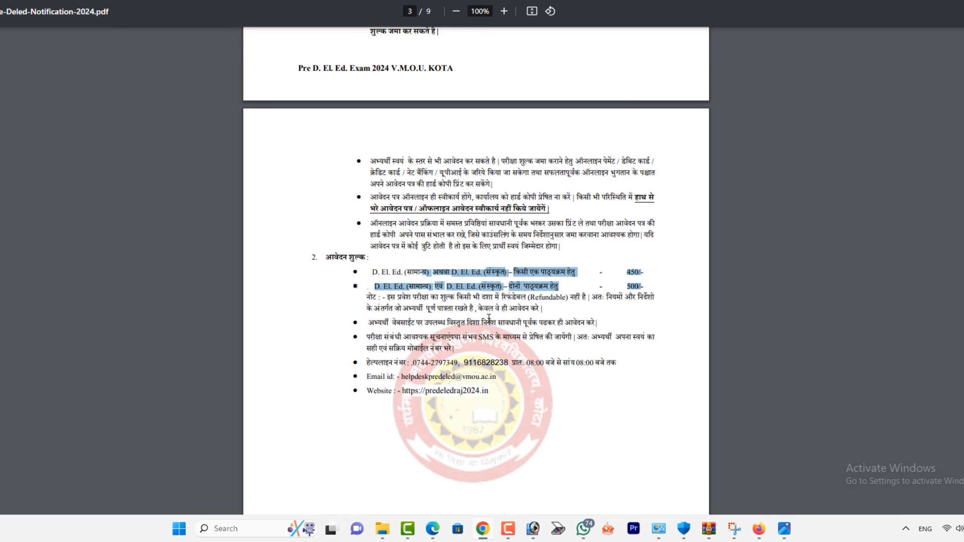
left_click_drag(523, 297, 584, 296)
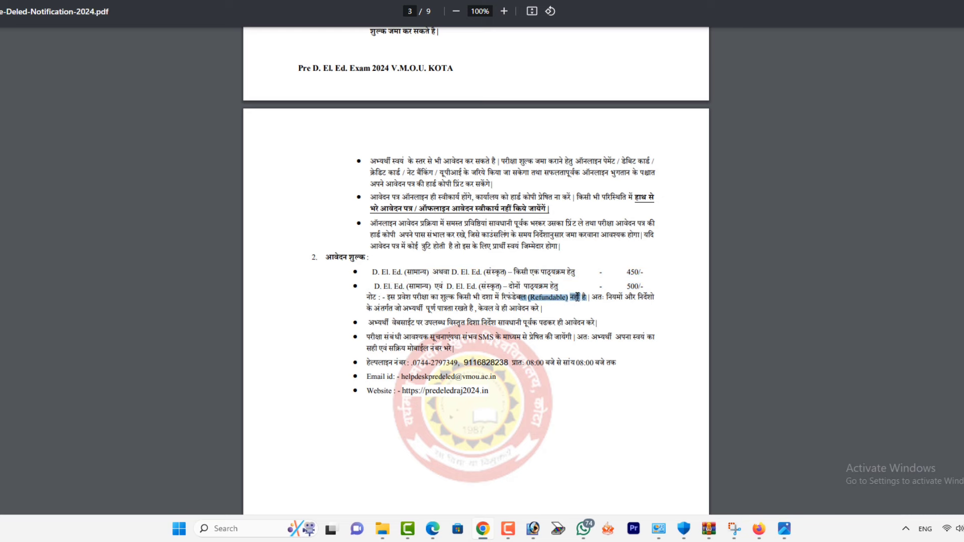
scroll(577, 297, "down", 2)
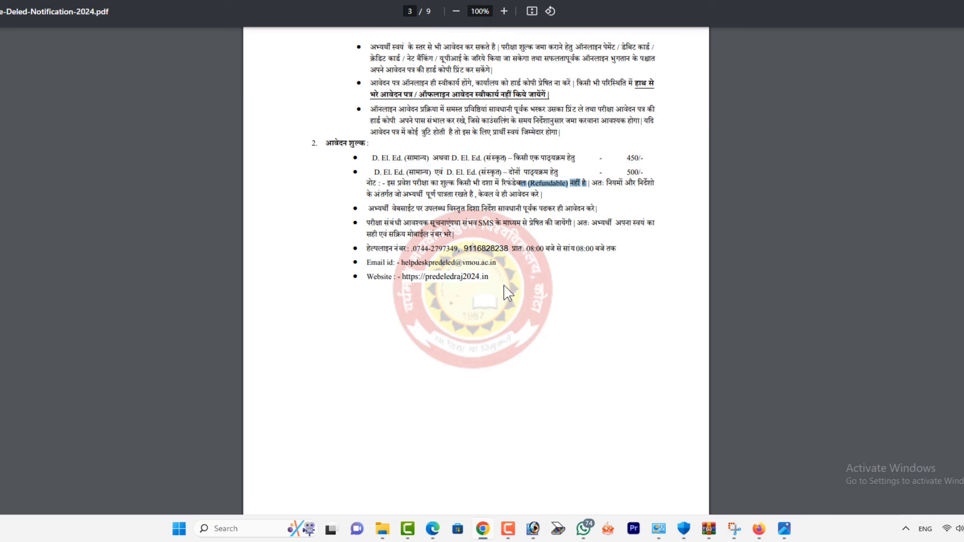
scroll(511, 289, "down", 5)
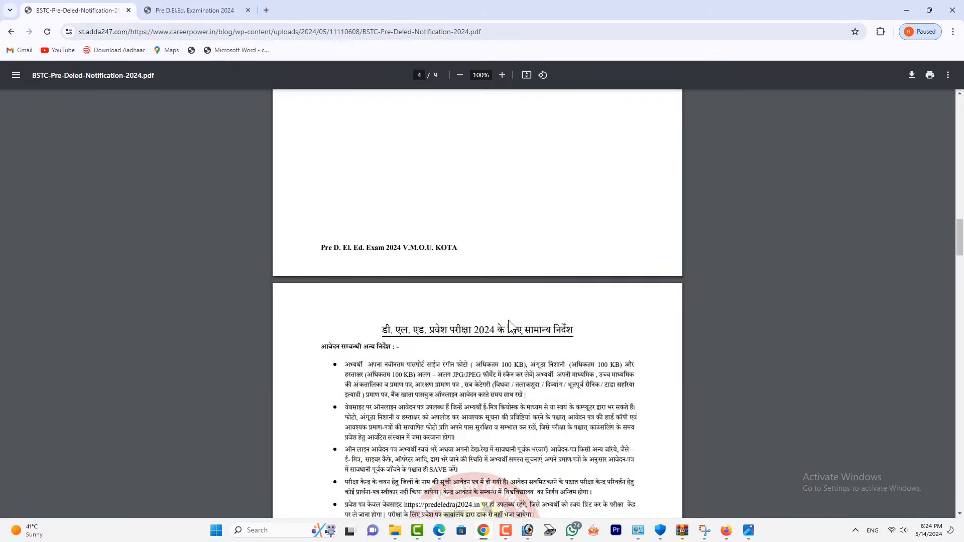
scroll(508, 320, "down", 3)
scroll(510, 326, "up", 8)
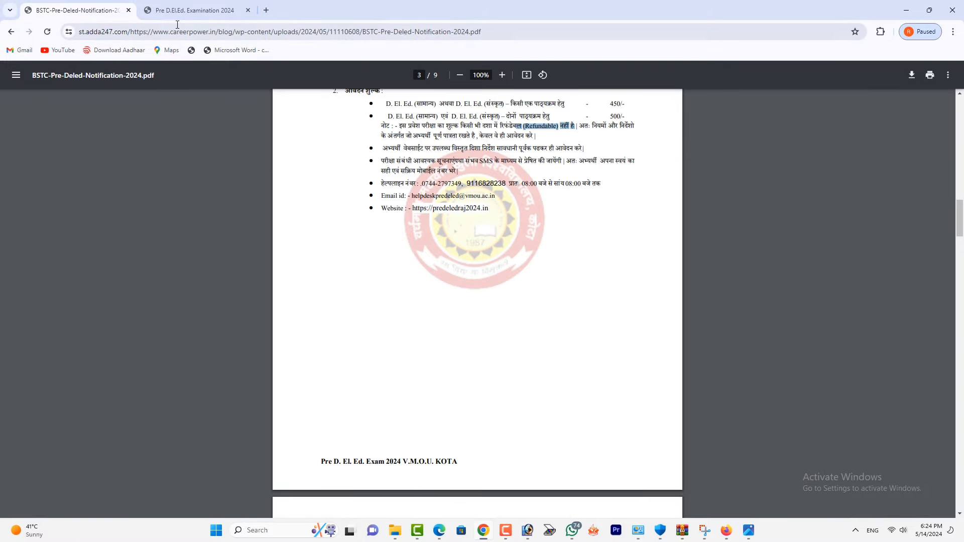
Step: Switch to the Pre D.El.Ed. Examination 2024 website, open Form 2024 and start a new registration
left_click(185, 10)
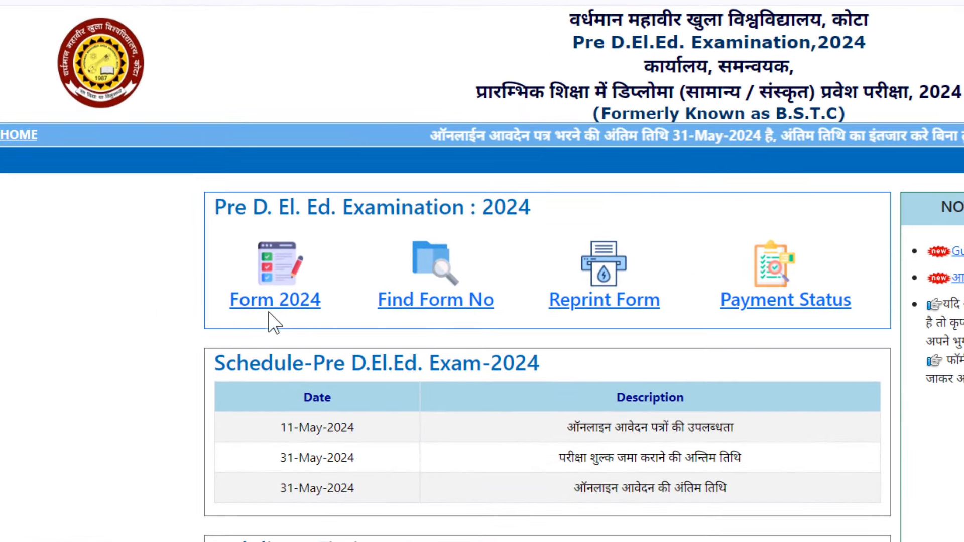
left_click(272, 307)
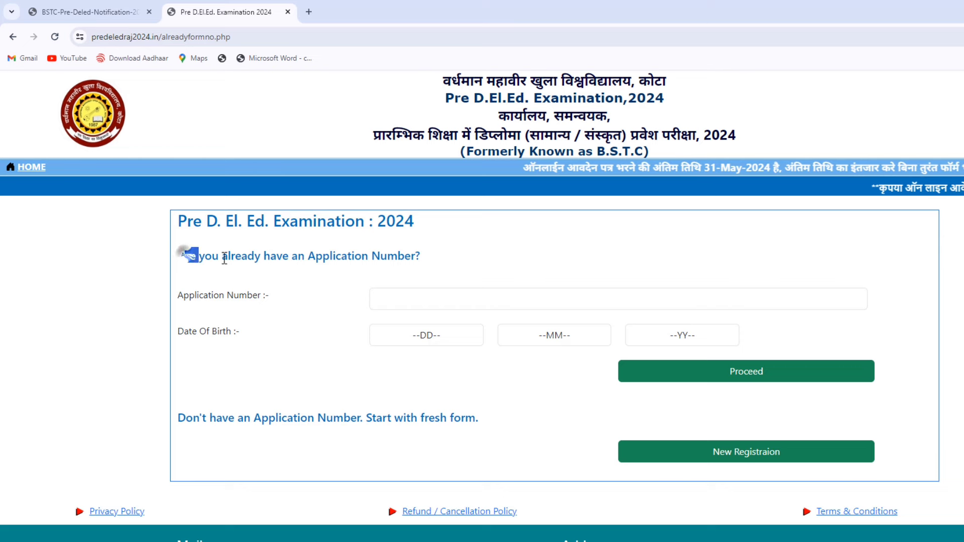
left_click_drag(225, 259, 439, 271)
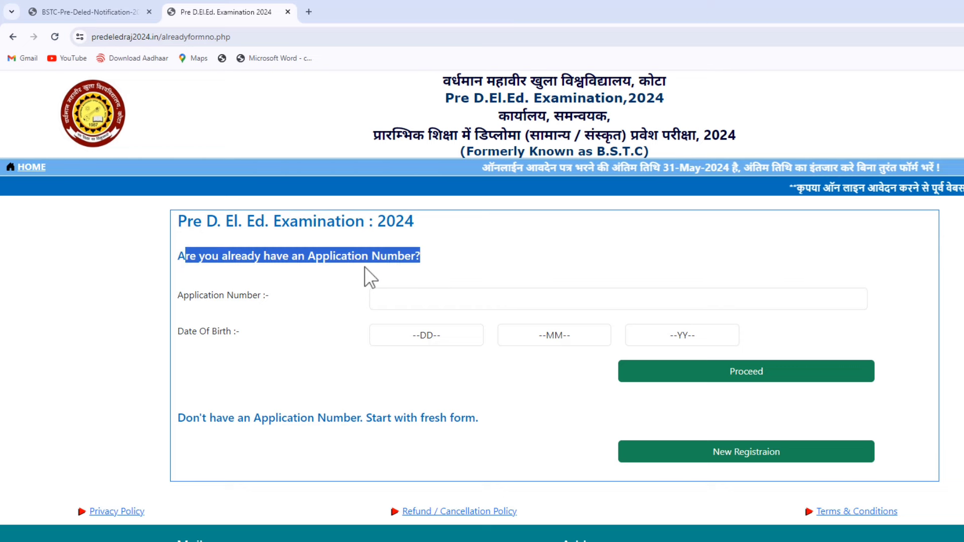
left_click(337, 271)
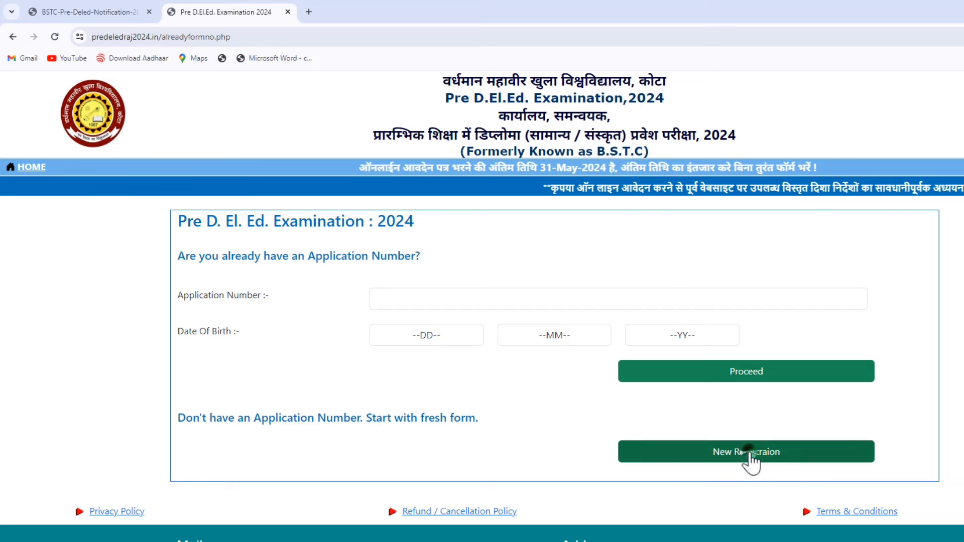
left_click(751, 455)
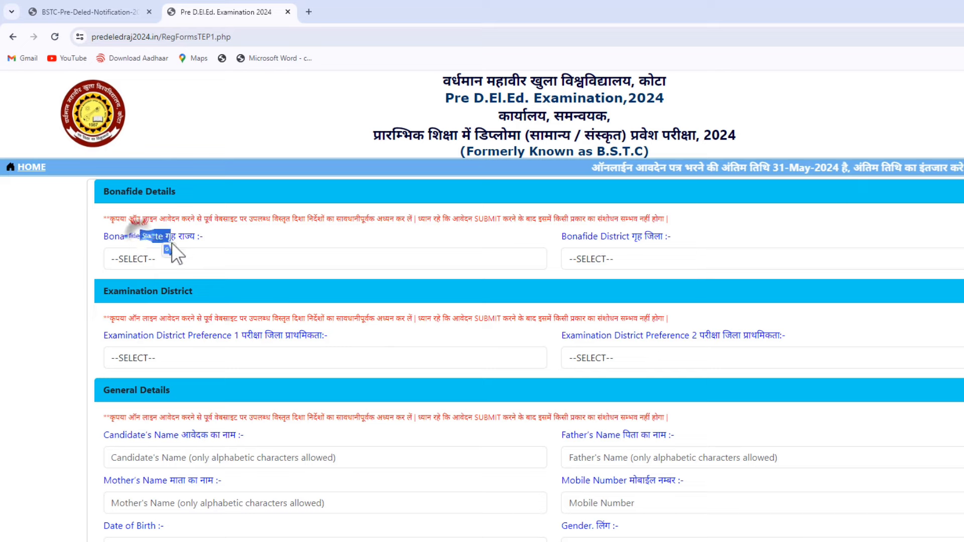
Step: Set the bonafide state to RAJASTHAN and the bonafide district to BIKANER
left_click(177, 258)
scroll(214, 394, "down", 5)
left_click(152, 439)
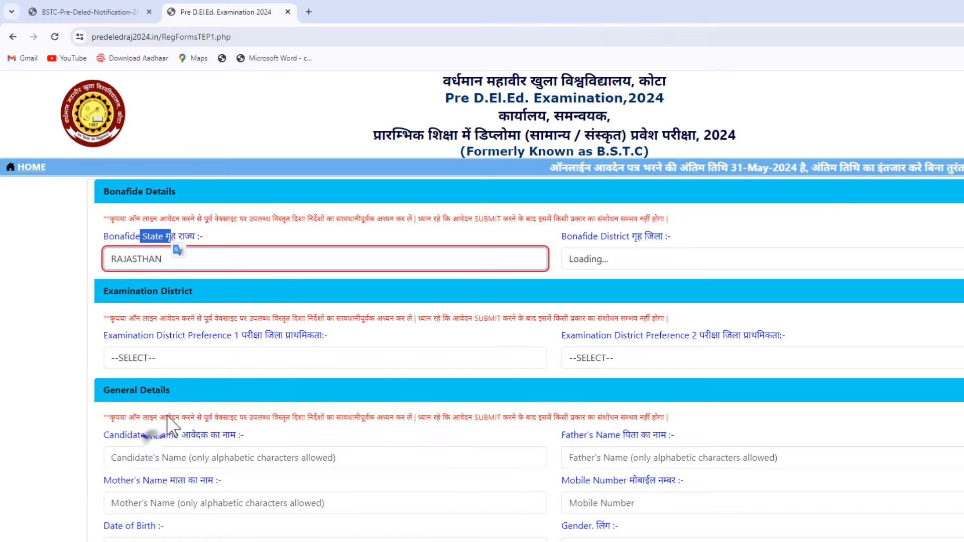
left_click(669, 258)
left_click(587, 381)
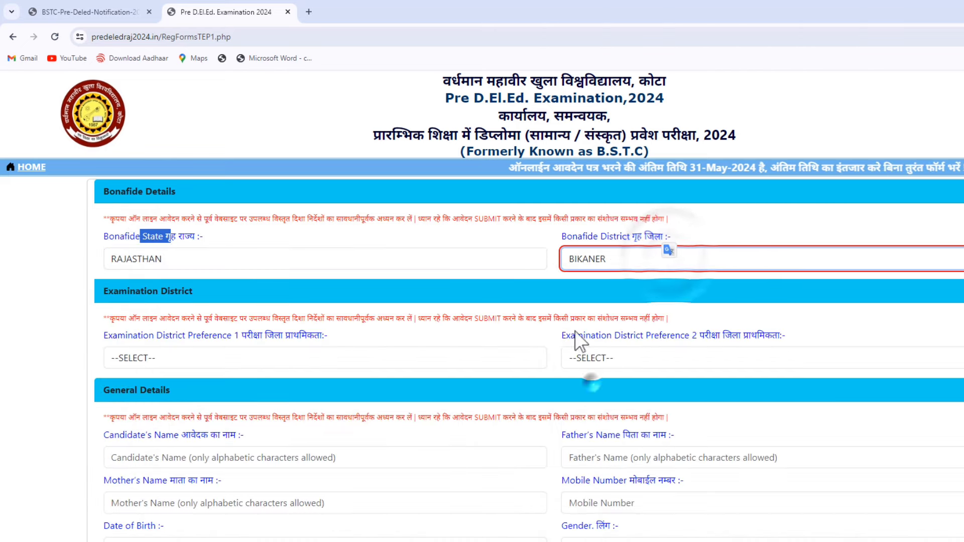
left_click(513, 286)
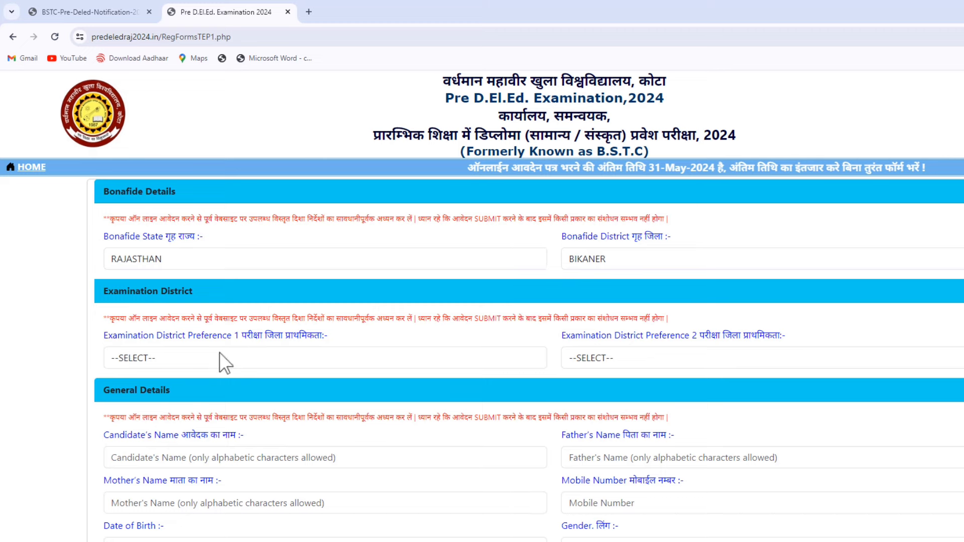
Step: Choose BIKANER as examination district preference 1 and HANUMANGARH as preference 2
left_click(195, 356)
left_click(181, 194)
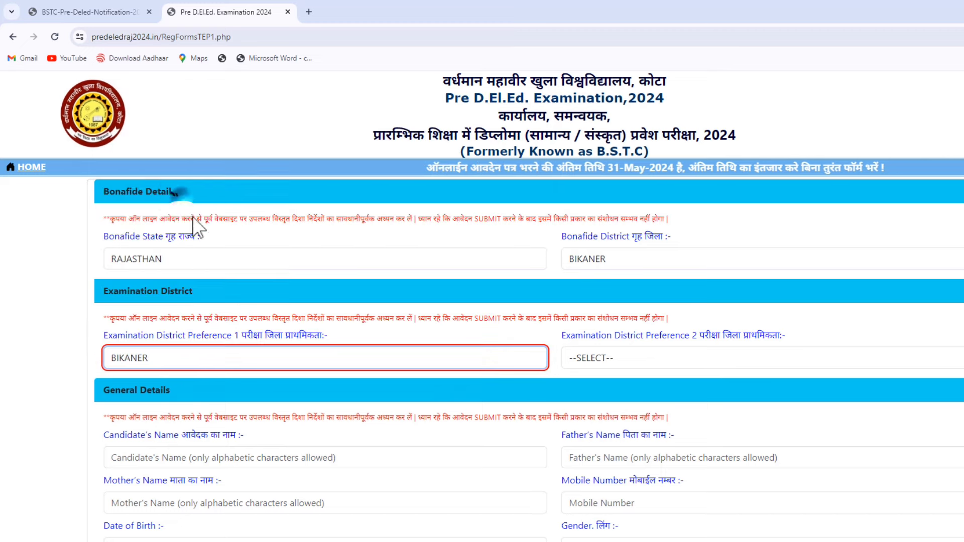
left_click(653, 357)
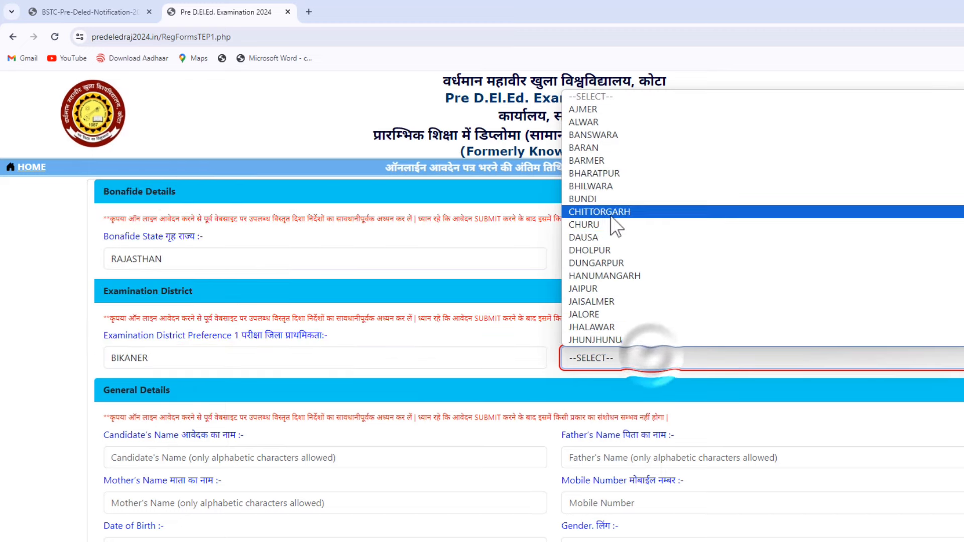
scroll(612, 219, "down", 3)
left_click(607, 160)
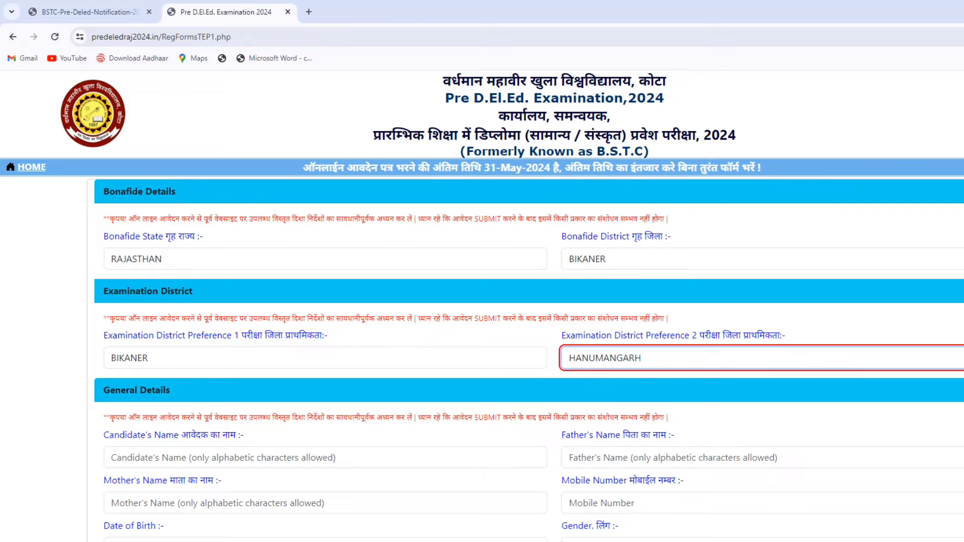
Step: Look over the candidate's, father's and mother's name, mobile number and date of birth fields in General Details
scroll(529, 306, "down", 5)
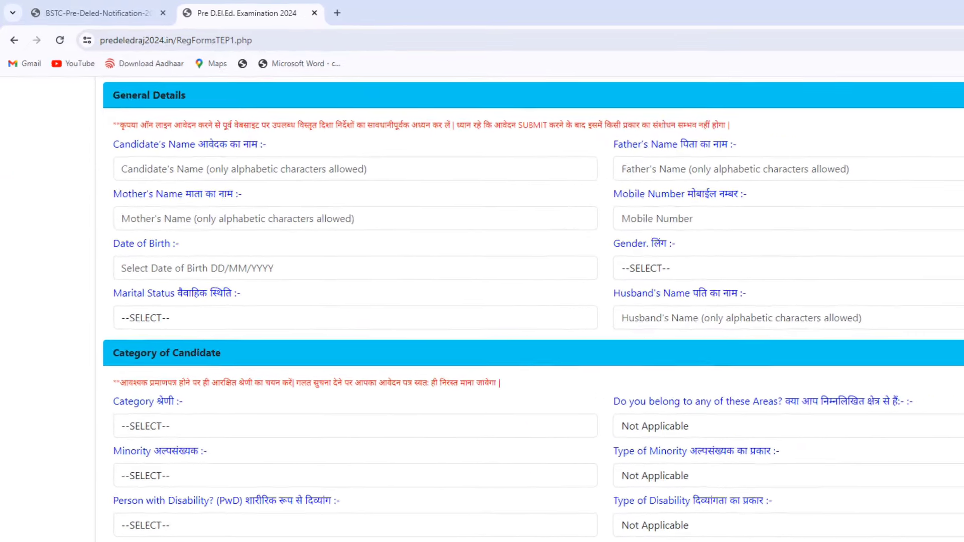
left_click_drag(163, 151, 259, 153)
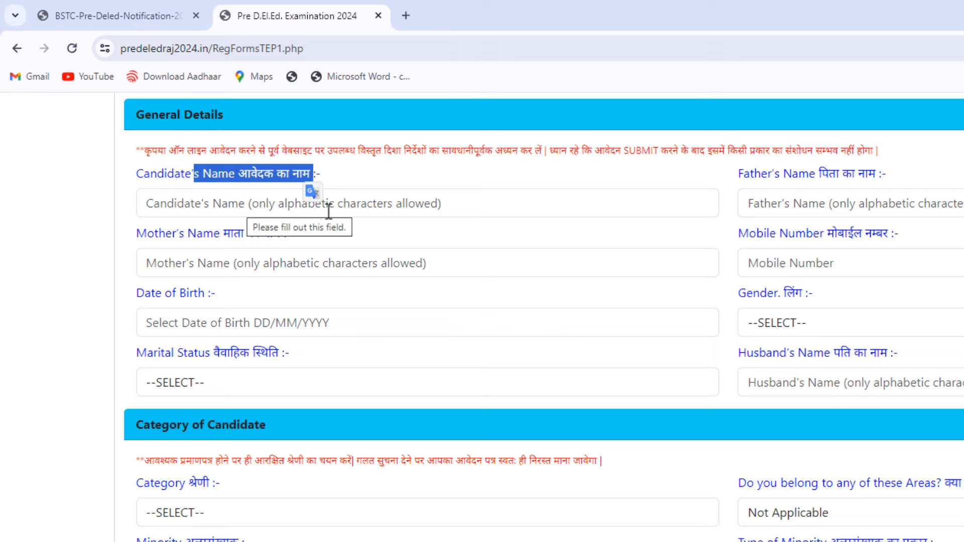
left_click_drag(742, 171, 849, 183)
left_click_drag(221, 234, 276, 245)
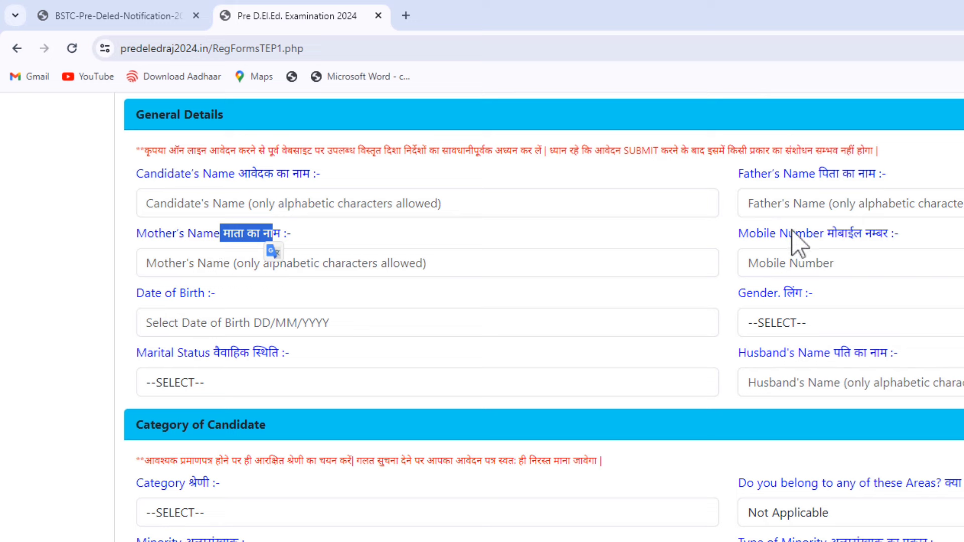
left_click_drag(762, 236, 826, 241)
left_click_drag(173, 296, 211, 296)
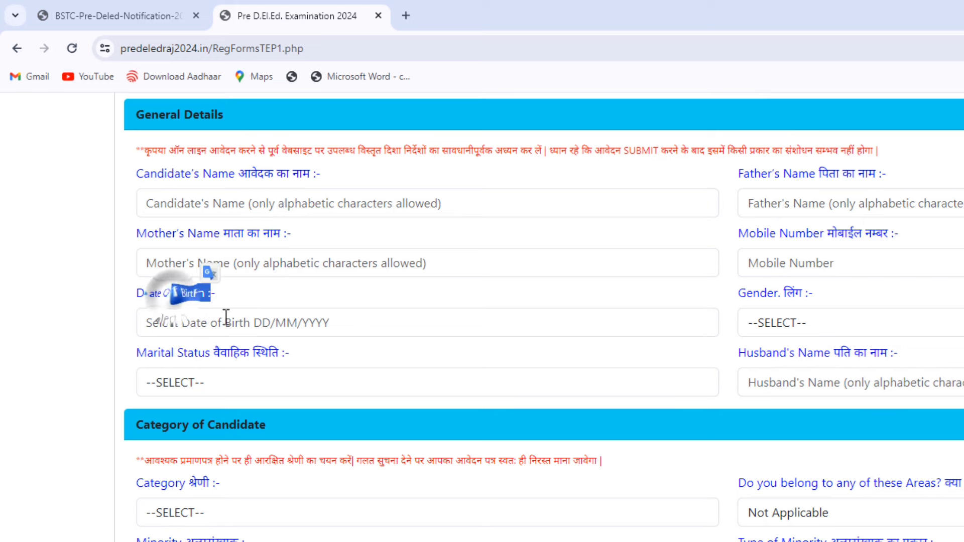
Step: Set the gender to Female and the marital status to Unmarried, and check the husband's name field
left_click(763, 332)
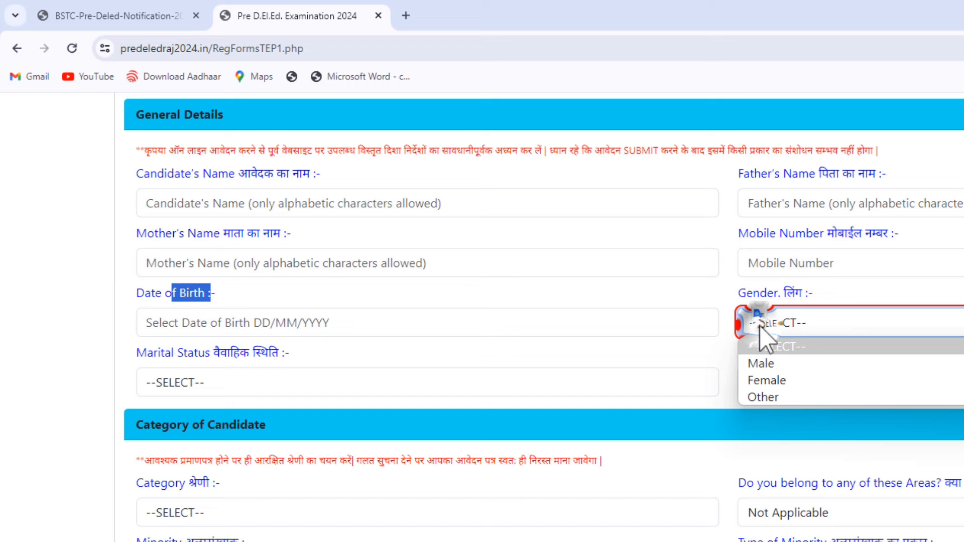
left_click(767, 381)
left_click(383, 382)
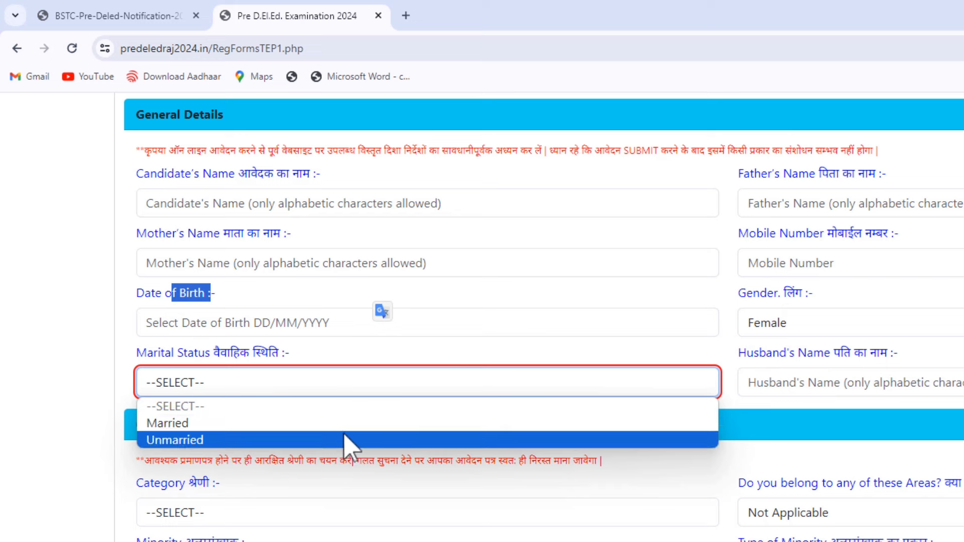
left_click(344, 442)
left_click_drag(736, 353, 893, 357)
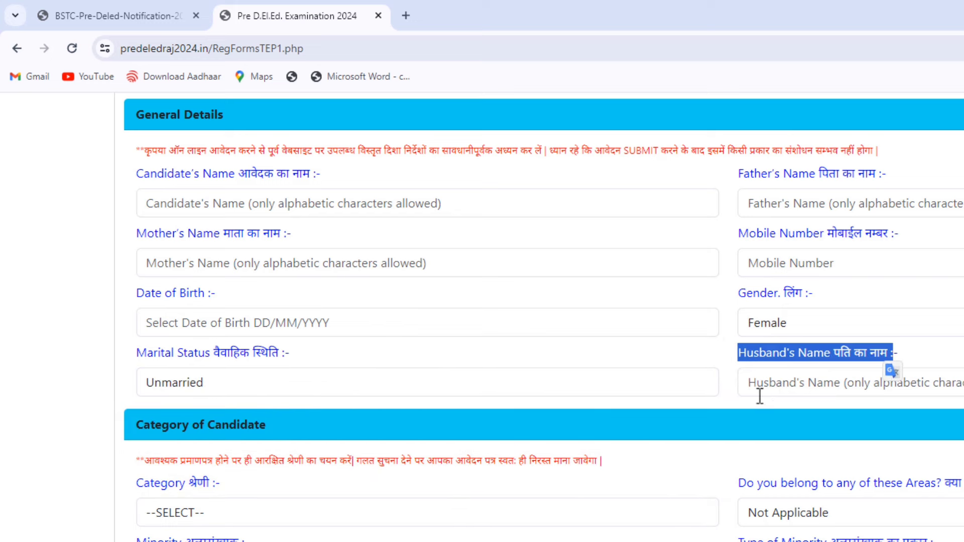
left_click(730, 427)
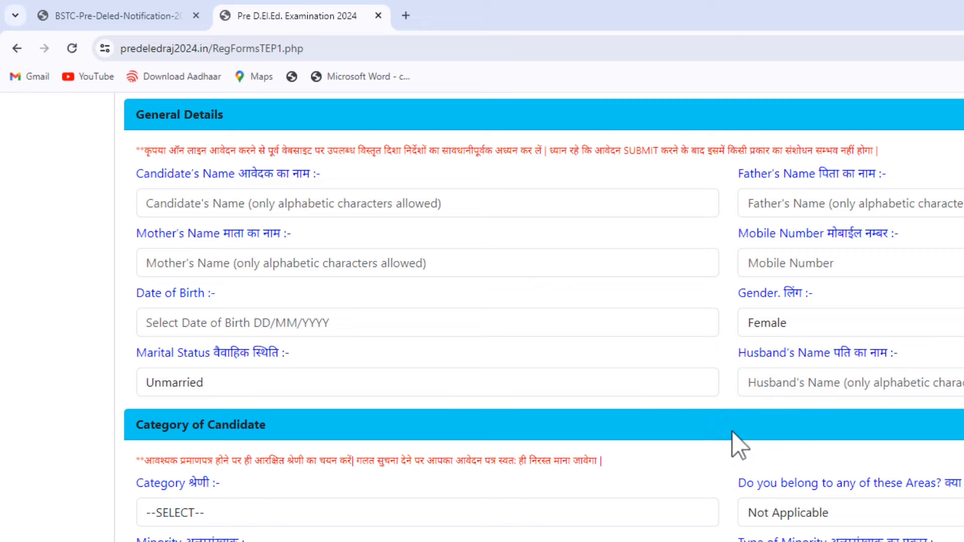
Step: Set the candidate's category to SC and check the field asking about belonging to any of the listed areas
scroll(544, 317, "down", 6)
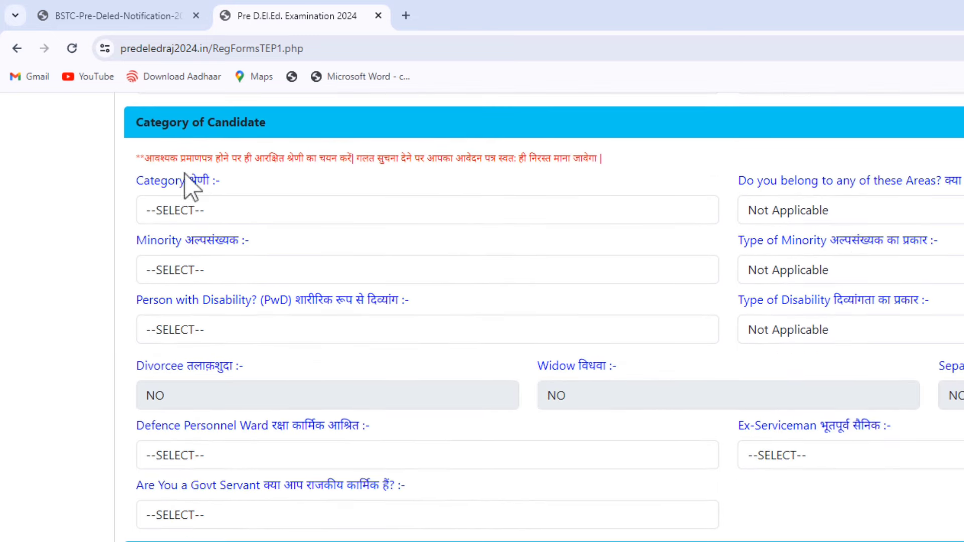
left_click_drag(169, 180, 204, 213)
left_click(204, 211)
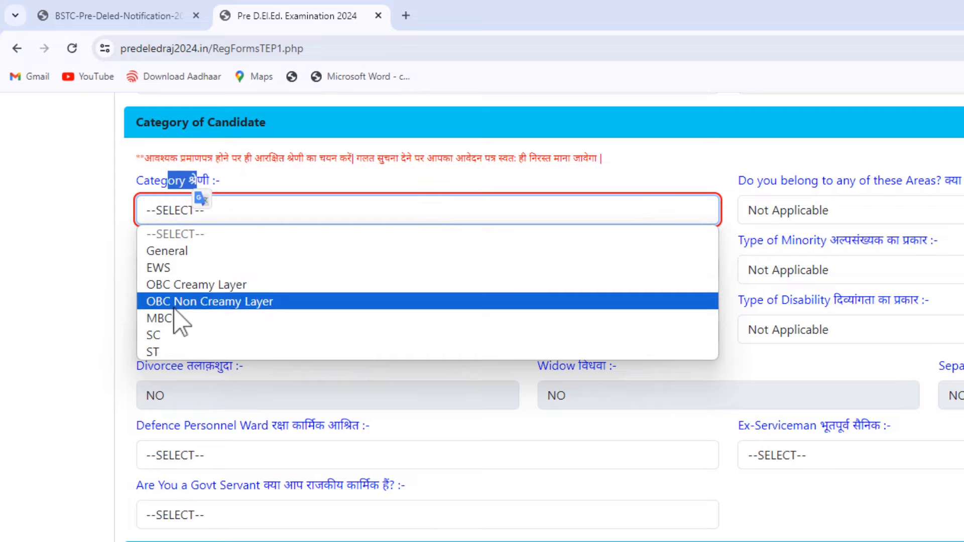
left_click(176, 335)
left_click(183, 211)
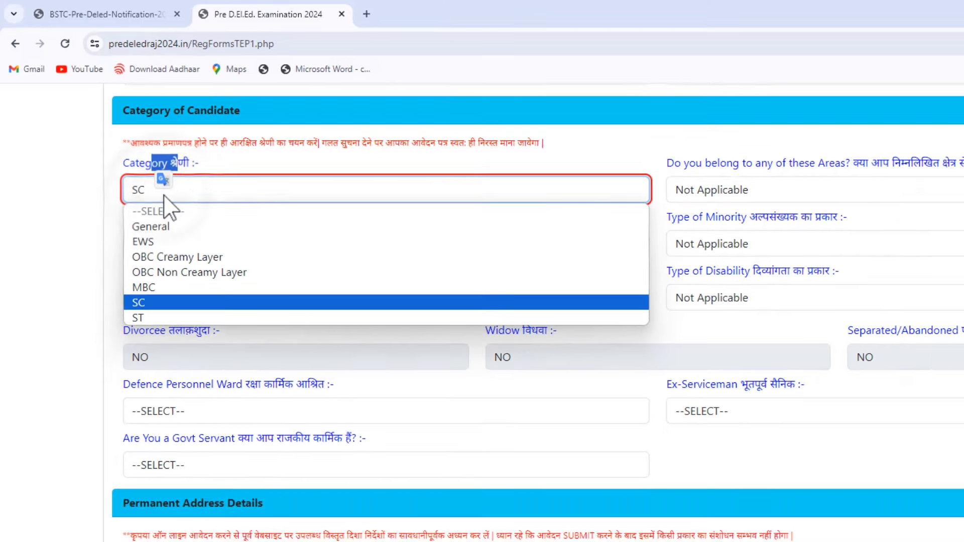
left_click(164, 195)
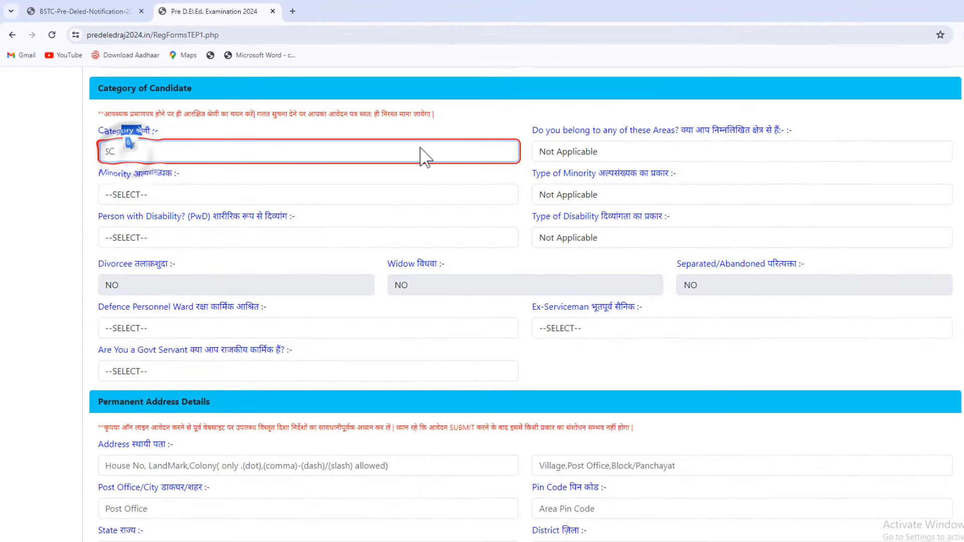
left_click(684, 190)
left_click(546, 152)
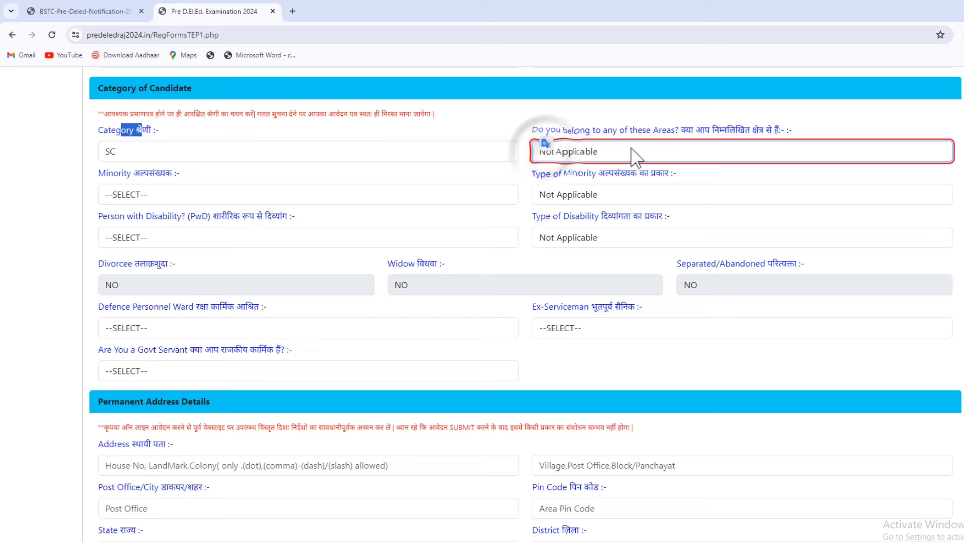
Step: Look at the minority types offered when Minority is Yes, and set Minority to No
left_click(134, 193)
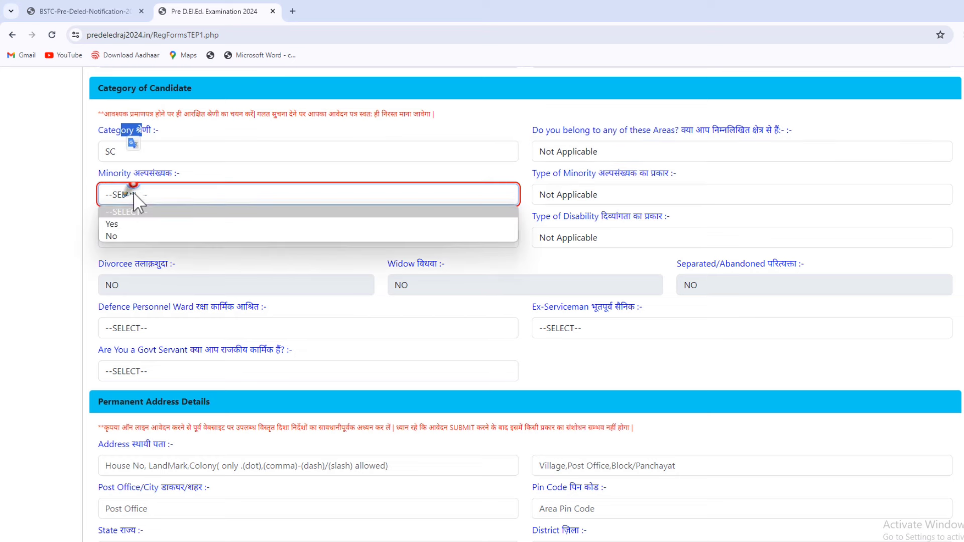
left_click(135, 236)
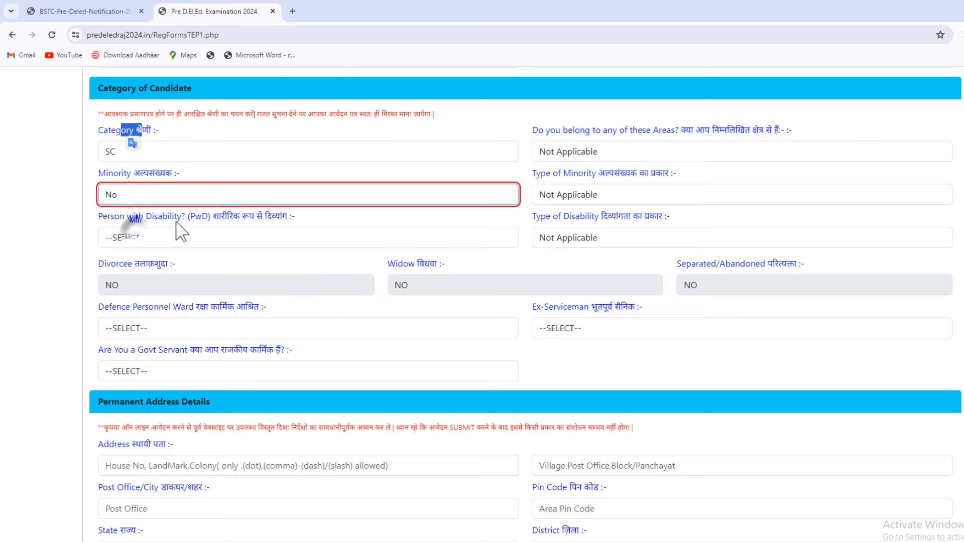
left_click(235, 194)
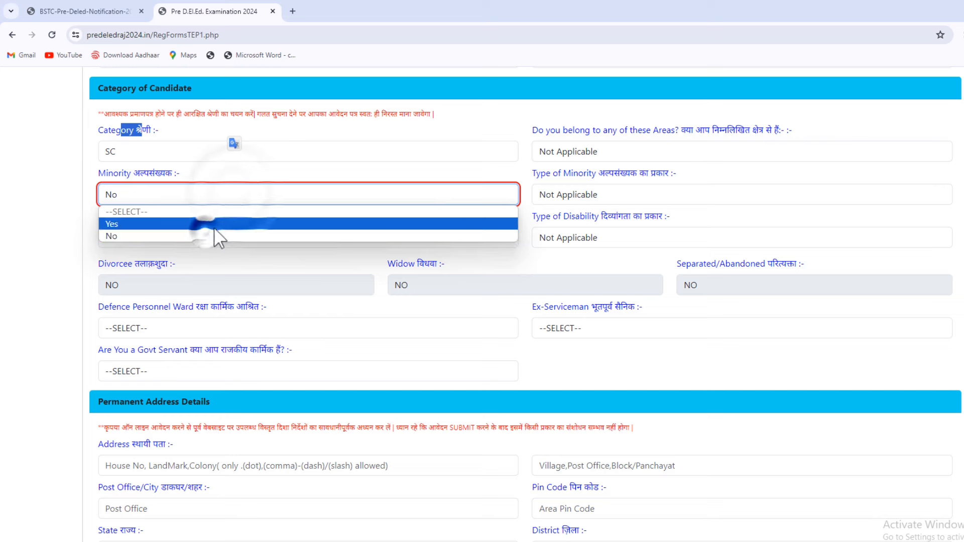
left_click(214, 223)
left_click(586, 195)
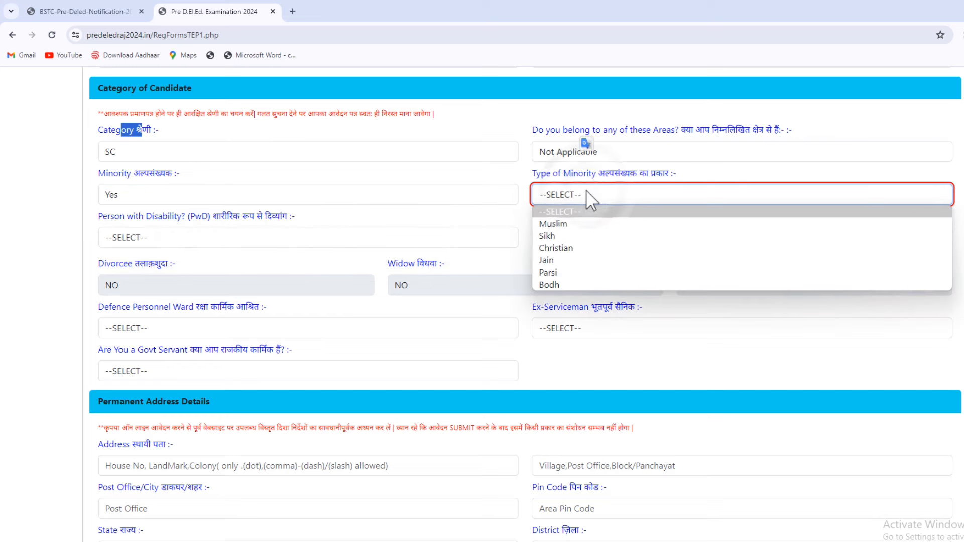
left_click(404, 195)
left_click(254, 236)
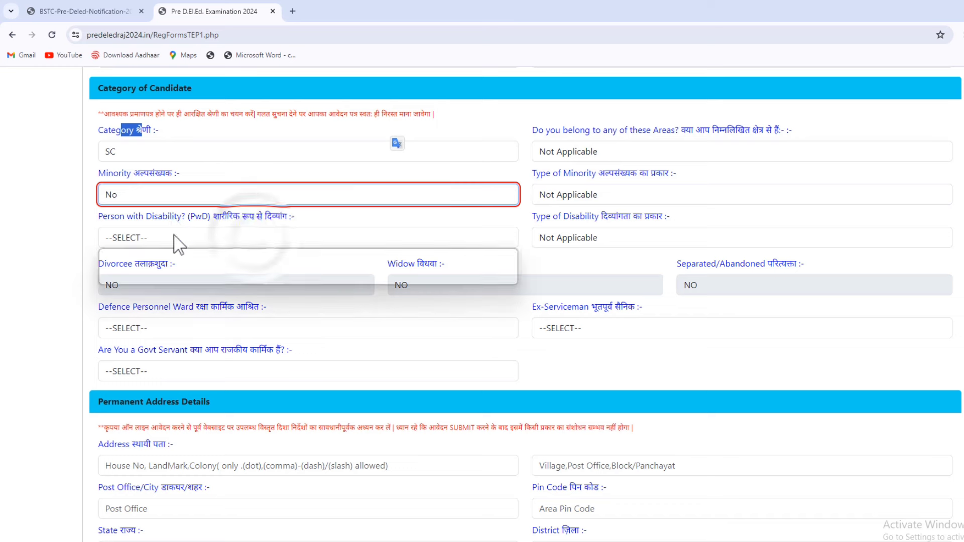
Step: Look at the disability types offered when Person with Disability is Yes, and set Person with Disability to No
left_click(176, 239)
left_click(158, 265)
left_click(559, 236)
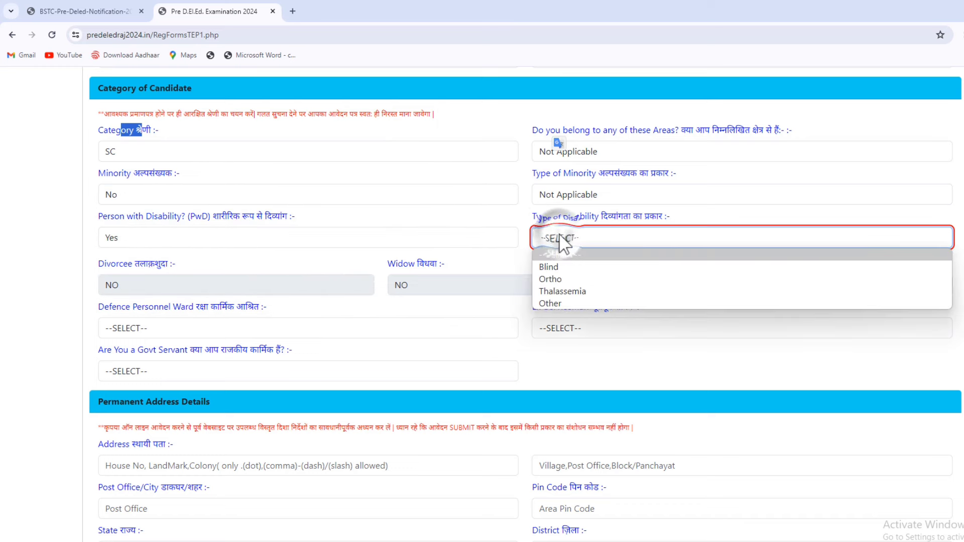
left_click(559, 236)
left_click(236, 239)
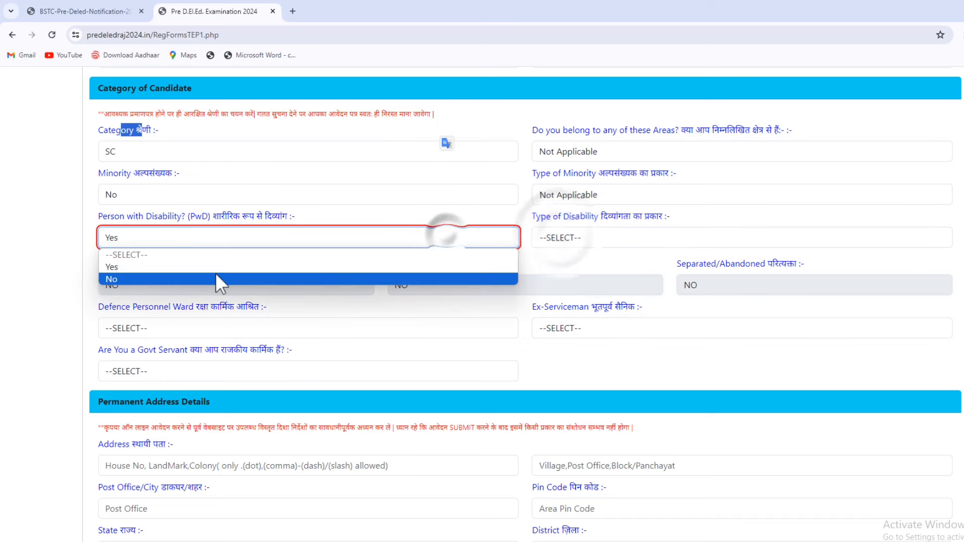
left_click(216, 277)
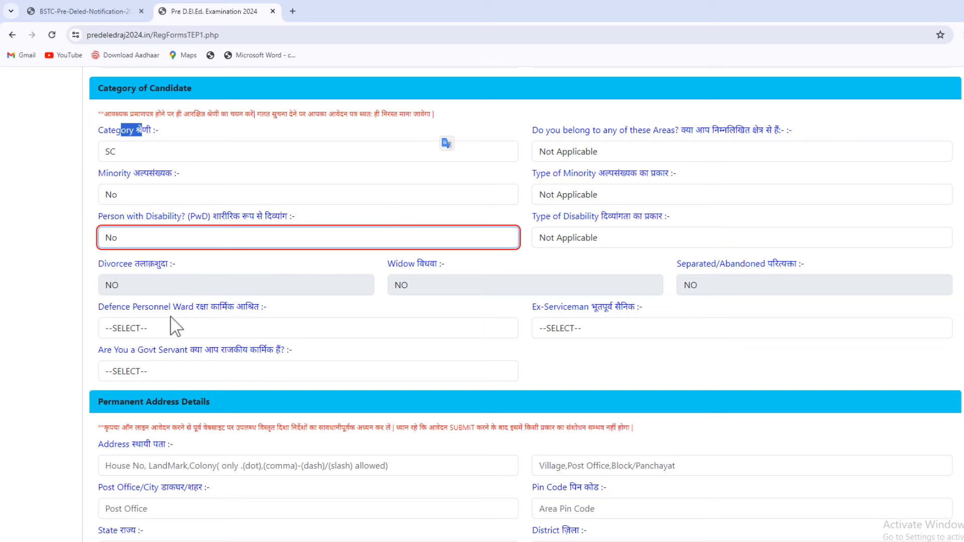
Step: Set both Defence Personnel Ward and Ex-Serviceman to NO
left_click_drag(180, 306, 245, 309)
left_click(206, 323)
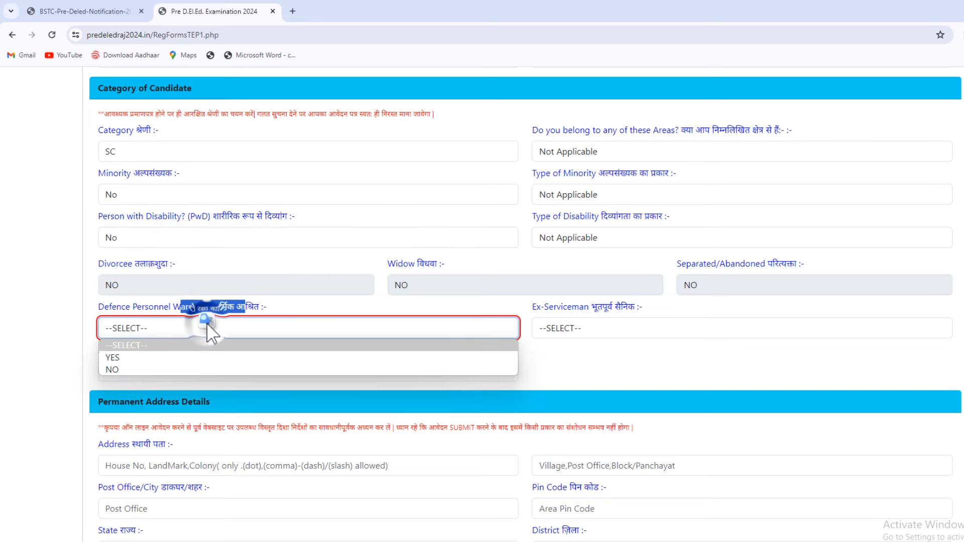
left_click(196, 369)
left_click(626, 327)
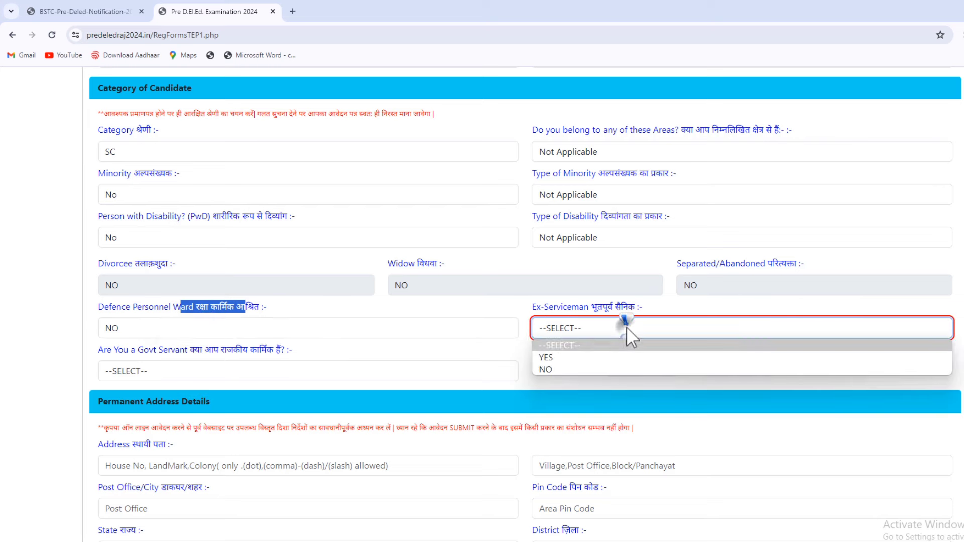
left_click(586, 369)
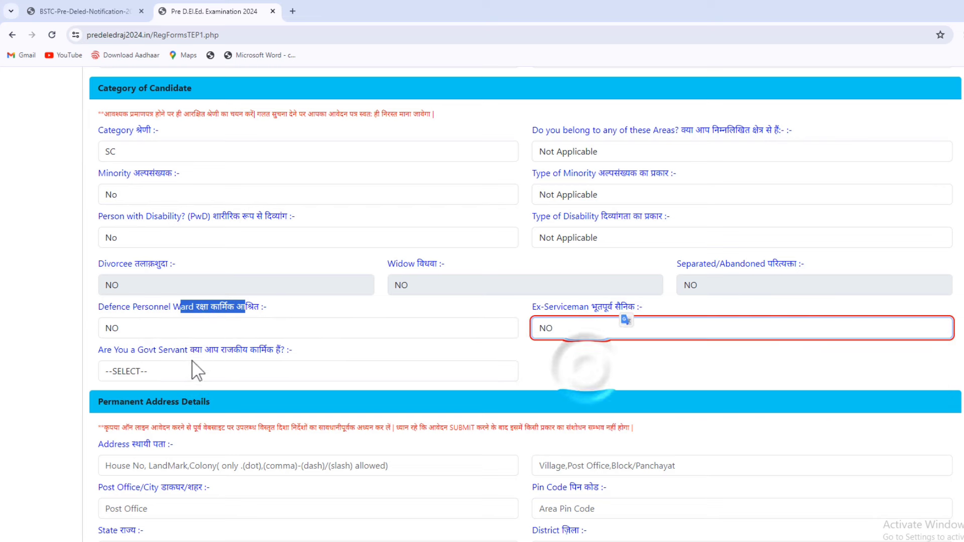
Step: Answer NO to the question whether the candidate is a government servant
left_click_drag(177, 348, 279, 353)
left_click(242, 377)
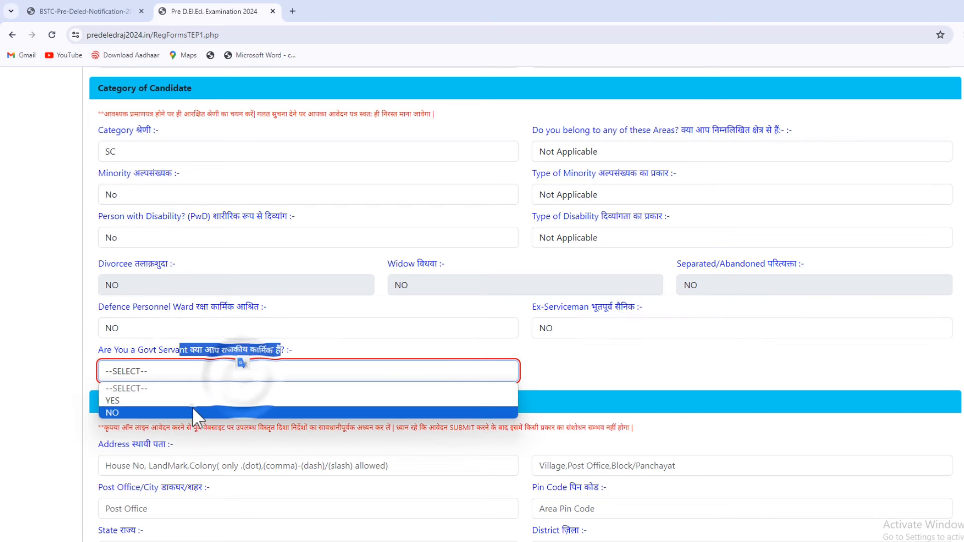
left_click(191, 404)
left_click(547, 369)
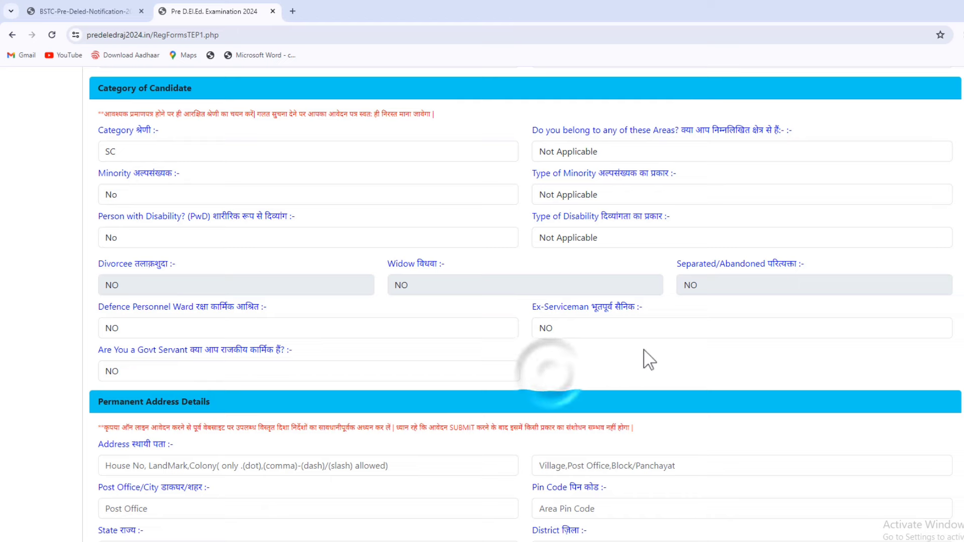
Step: Look over the address, post office and pin code fields in Permanent Address Details
scroll(526, 304, "down", 6)
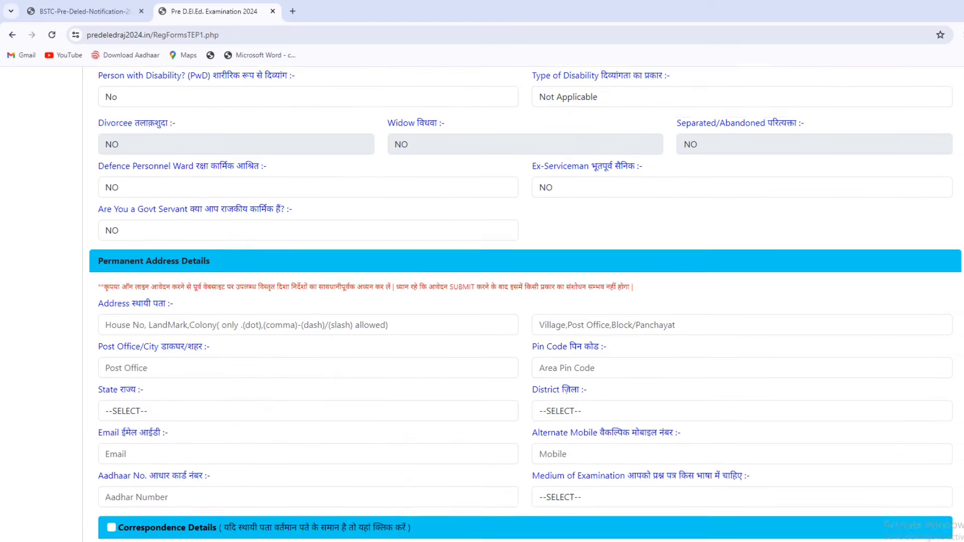
scroll(526, 304, "up", 1)
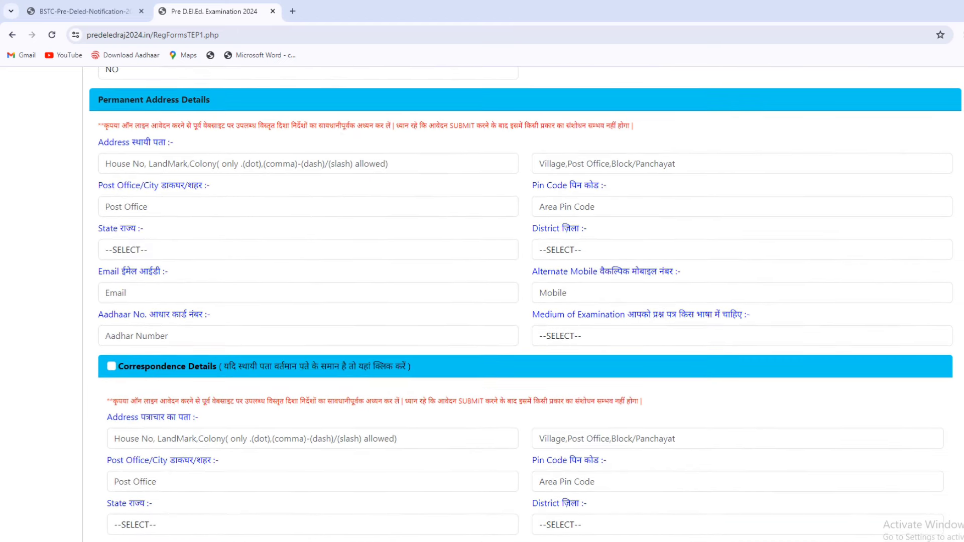
left_click_drag(149, 153, 166, 147)
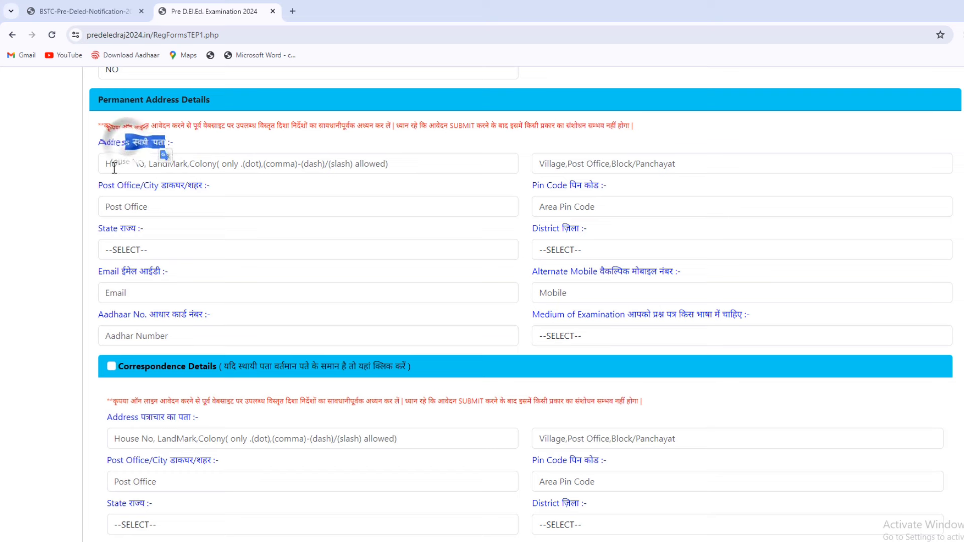
left_click(138, 206)
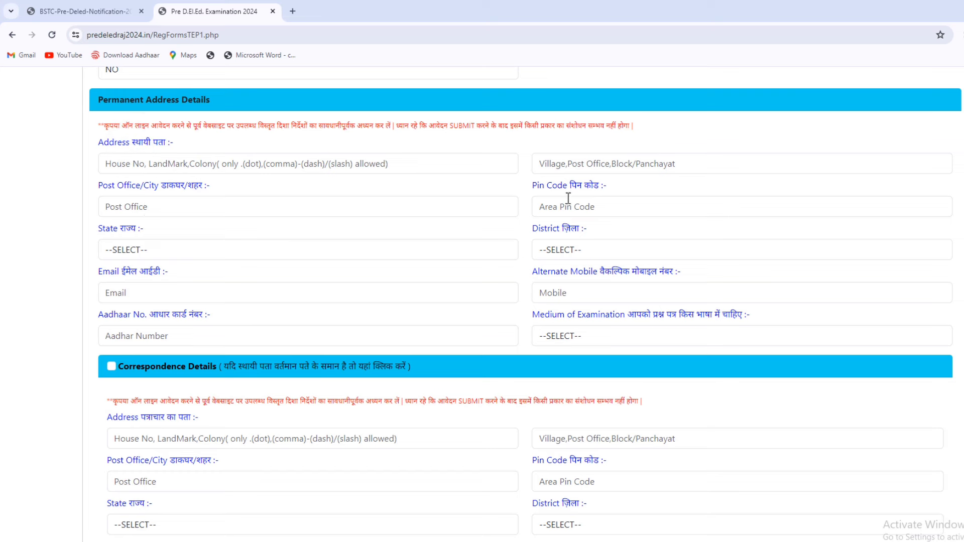
left_click_drag(587, 199, 585, 198)
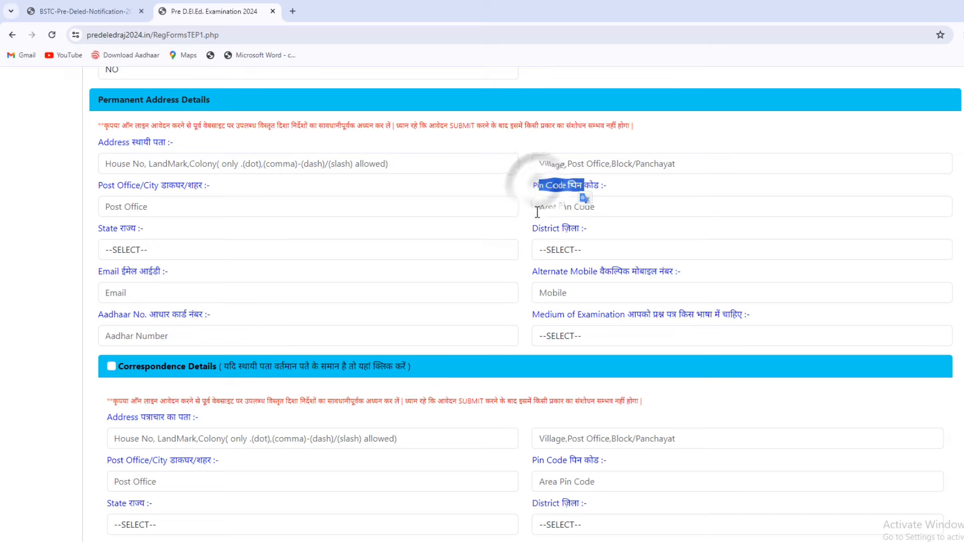
Step: Set the permanent address state to RAJASTHAN and the district to BIKANER
left_click(281, 249)
scroll(213, 398, "down", 3)
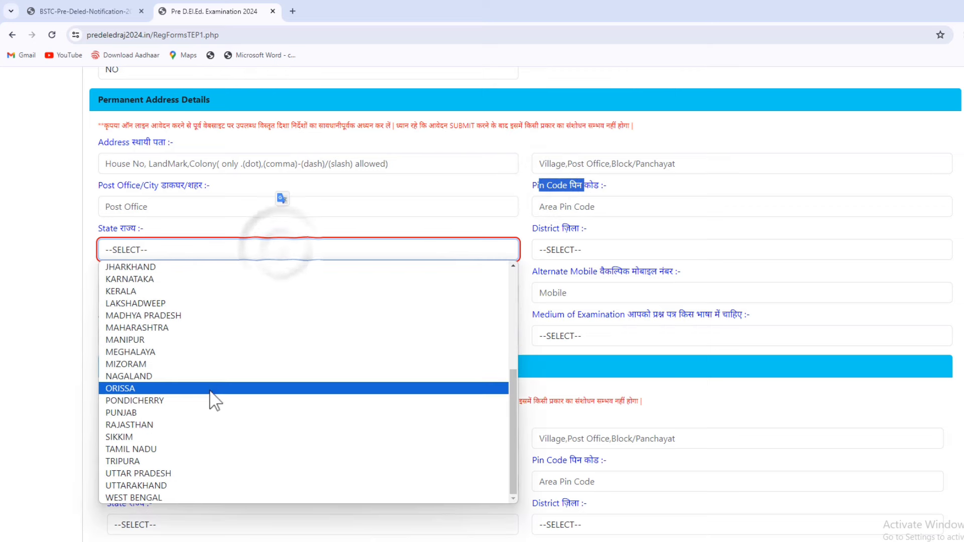
left_click(218, 430)
left_click(580, 255)
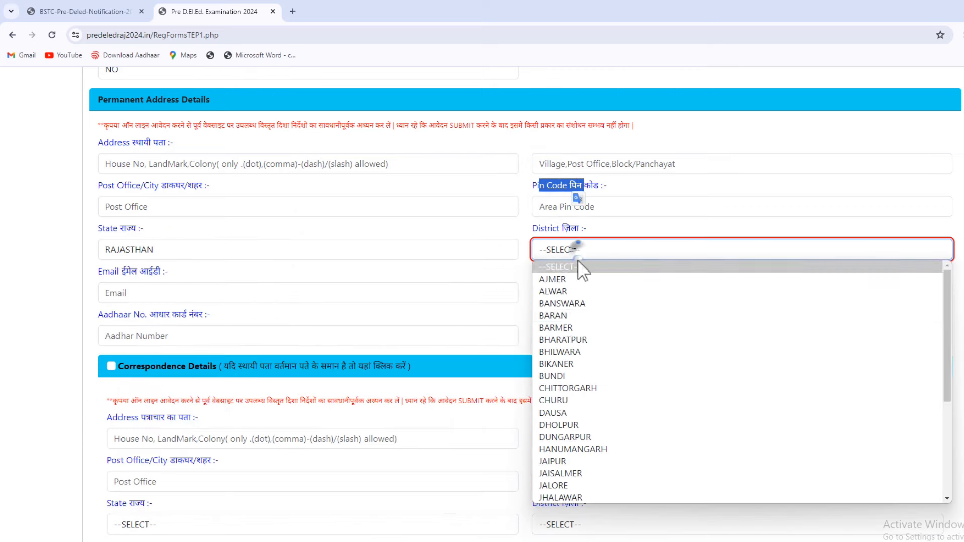
left_click(568, 363)
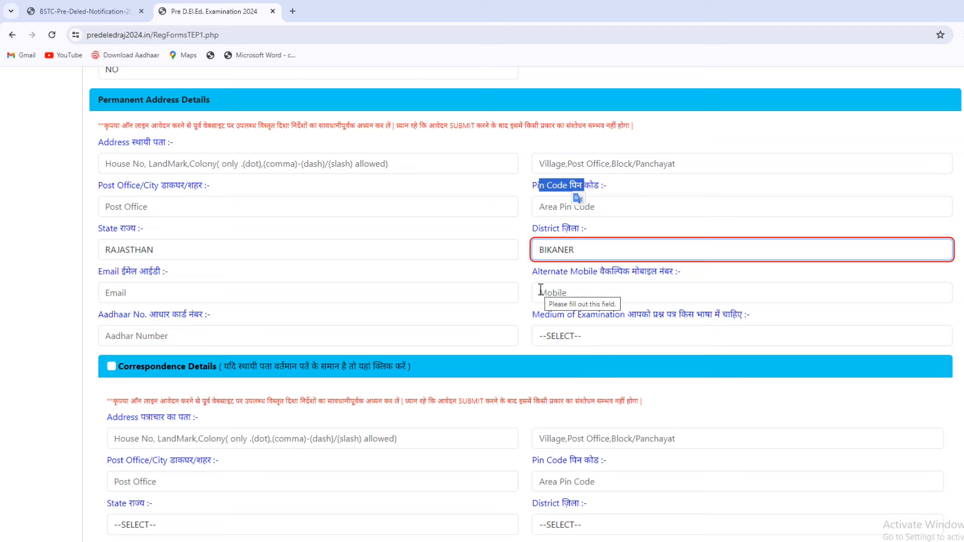
Step: Check the email and Aadhaar number fields, and set the medium of examination to Hindi
left_click_drag(131, 277, 153, 275)
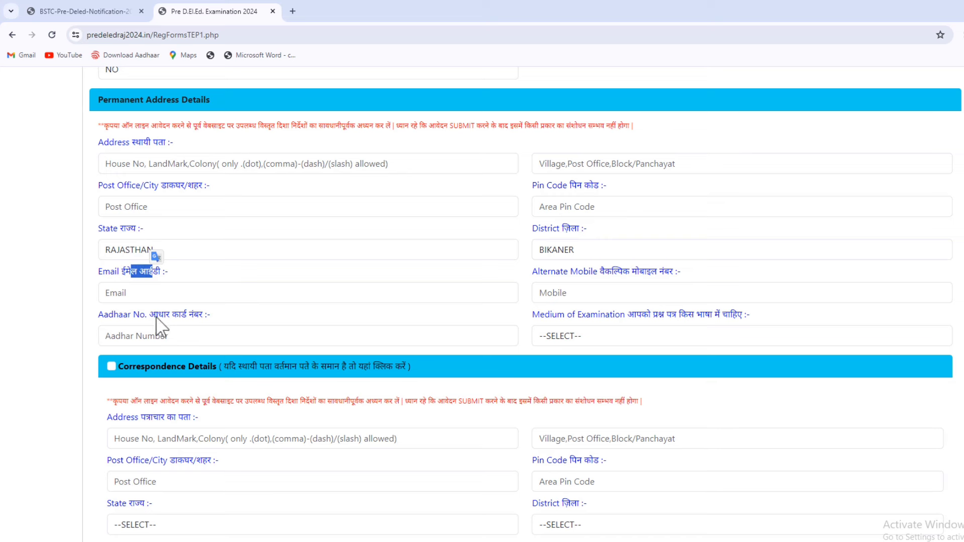
left_click(564, 335)
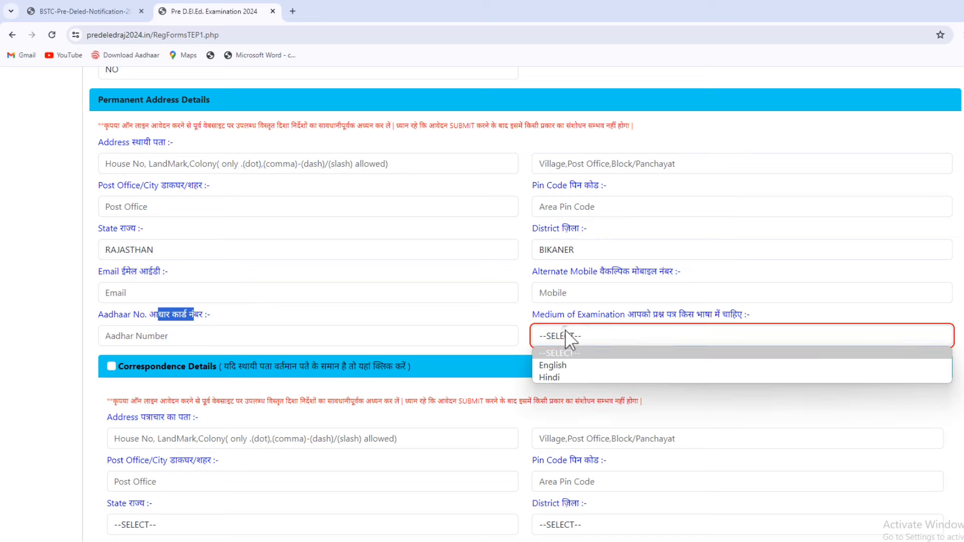
left_click(559, 377)
left_click(570, 360)
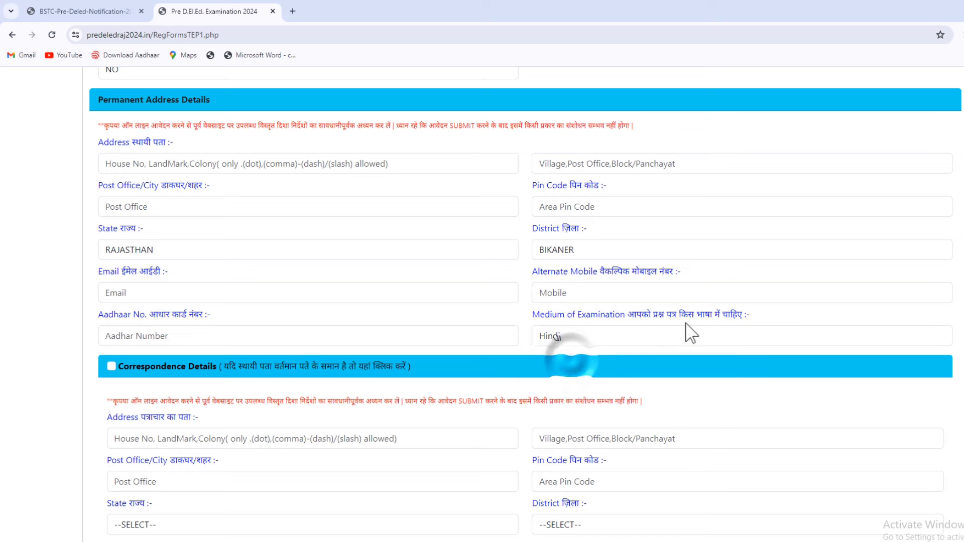
left_click(637, 339)
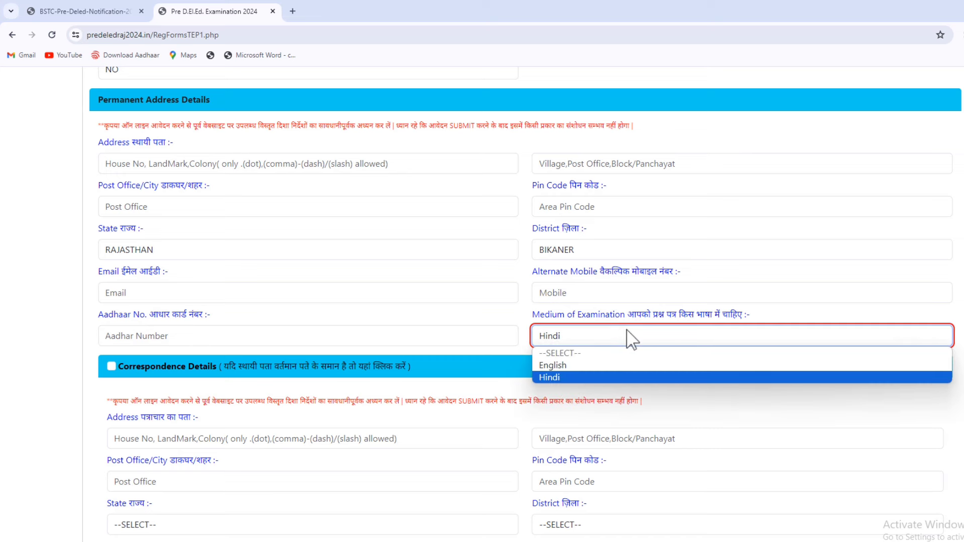
left_click(627, 332)
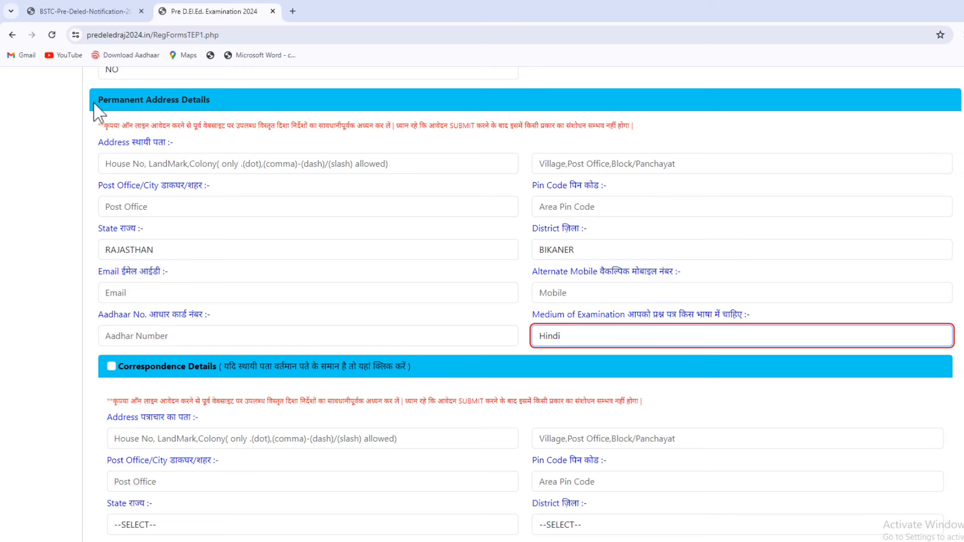
Step: Try the option that makes the correspondence address the same as the permanent address, and clear it again
left_click_drag(94, 102, 216, 108)
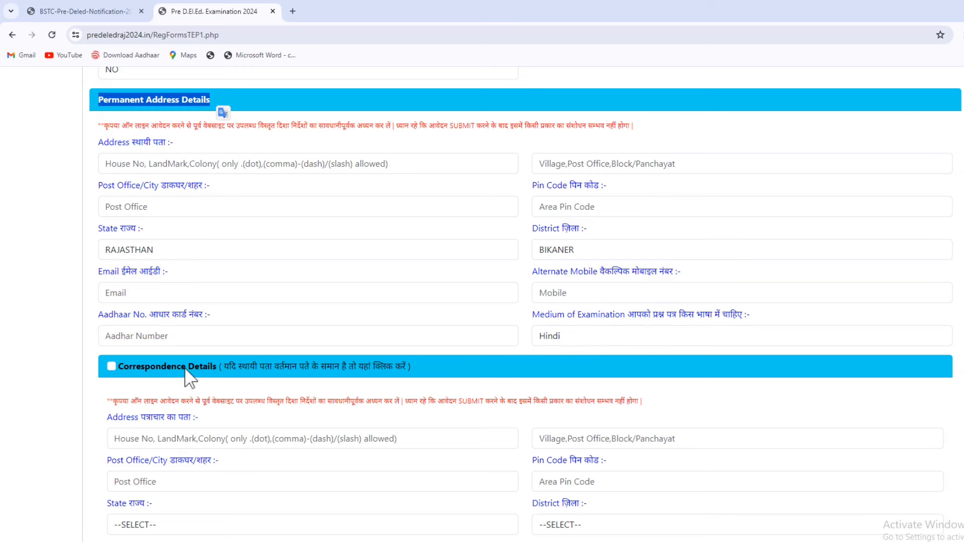
left_click(141, 366)
left_click(111, 366)
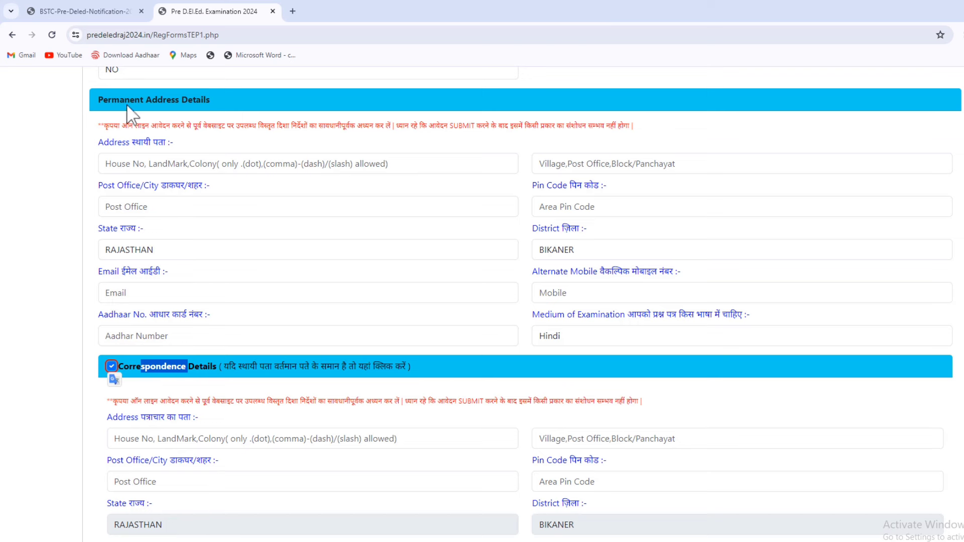
left_click_drag(126, 101, 171, 102)
left_click_drag(133, 370, 213, 371)
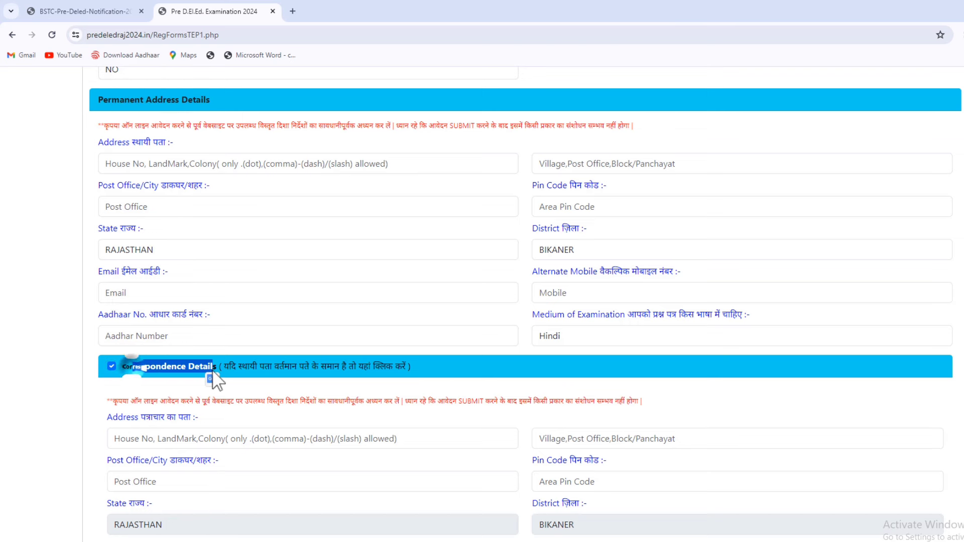
left_click(112, 366)
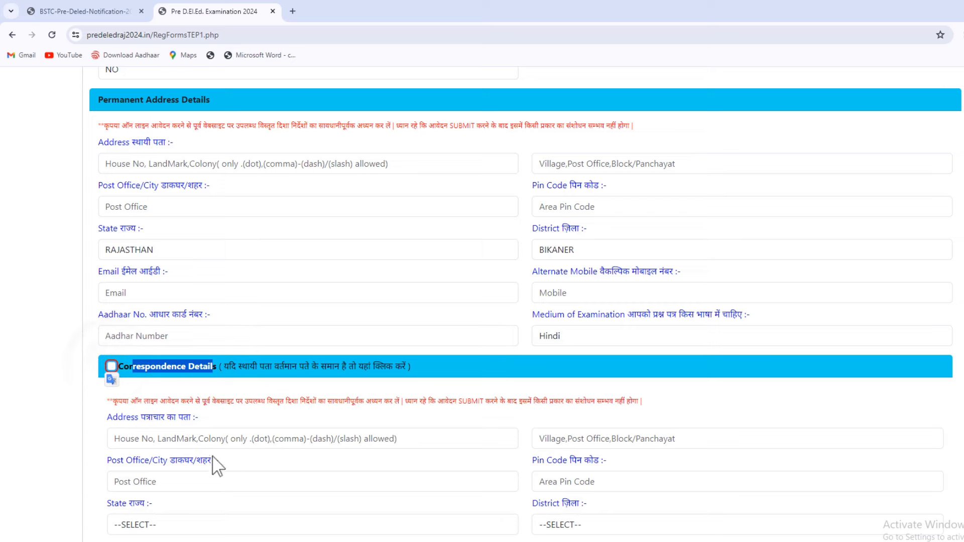
Step: Make the correspondence address the same as the permanent address, and set the qualification to 12th
left_click(112, 366)
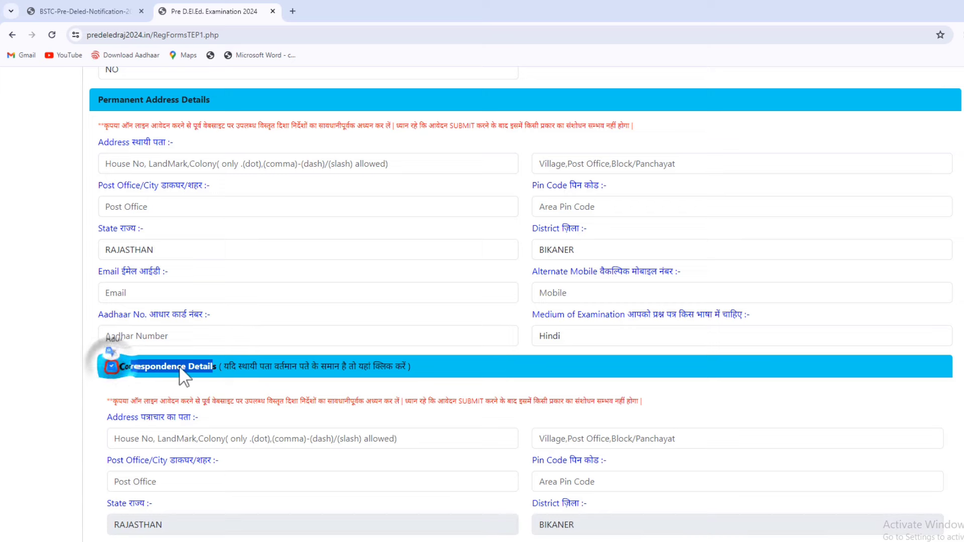
left_click(241, 371)
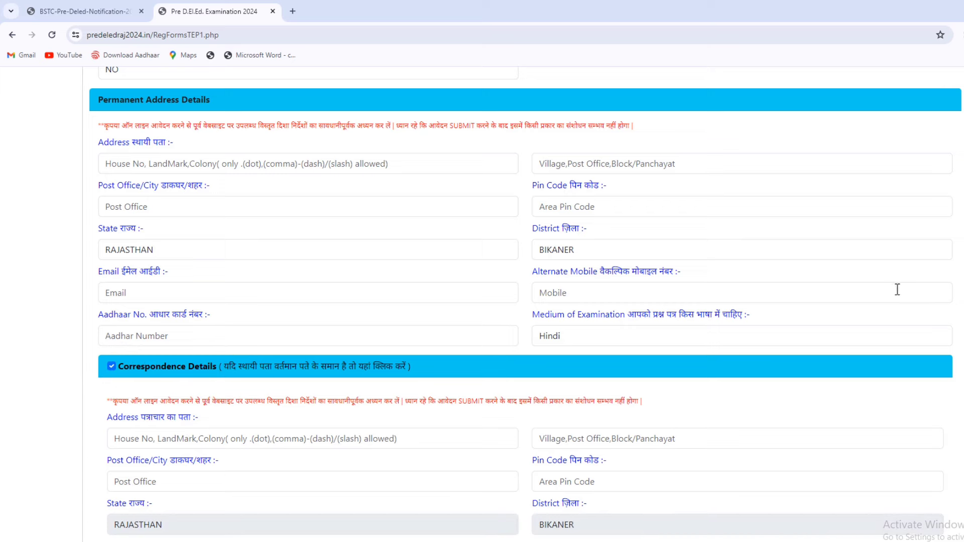
scroll(526, 301, "down", 9)
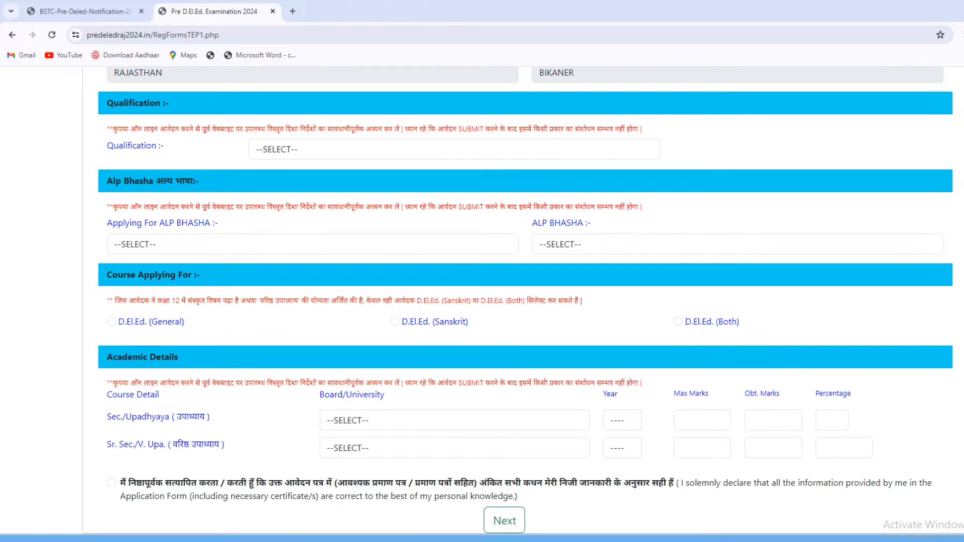
left_click_drag(127, 105, 147, 105)
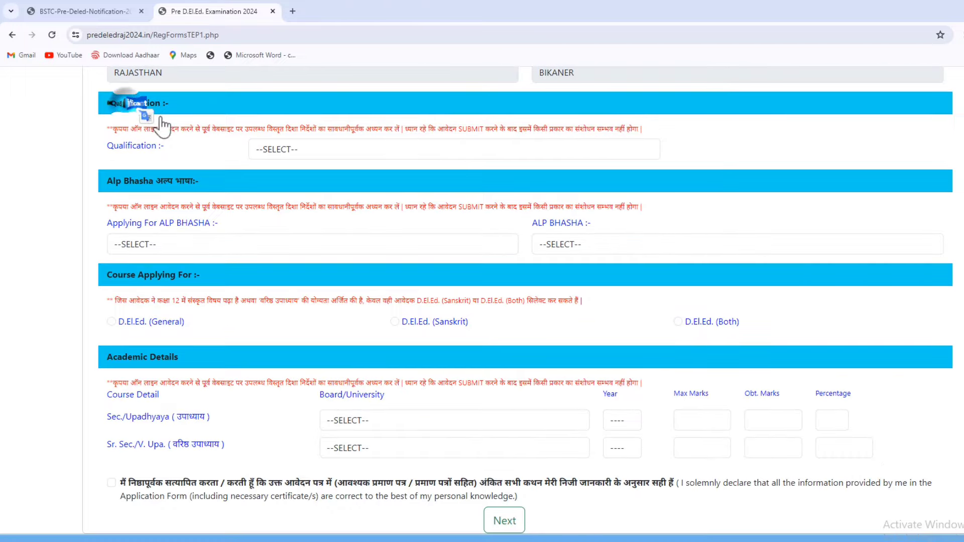
left_click(328, 152)
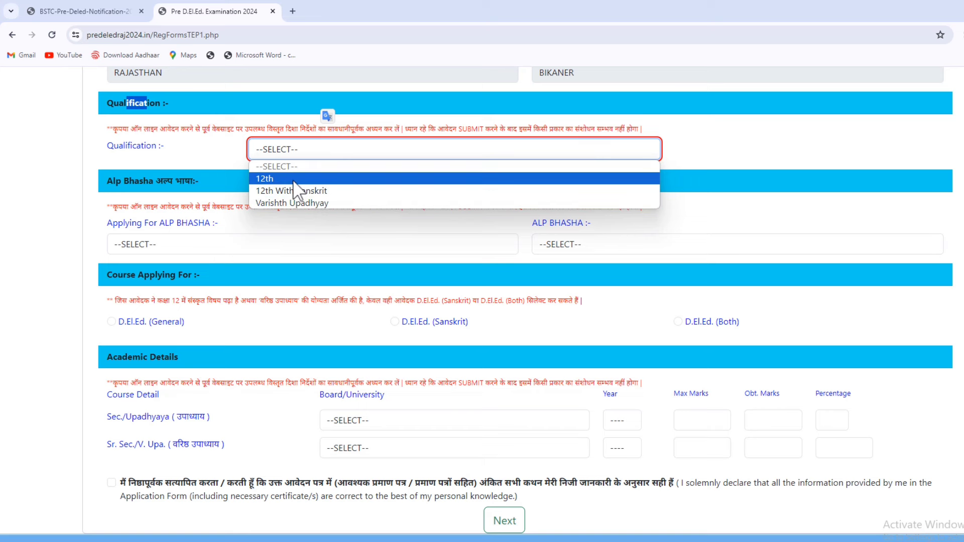
left_click(295, 180)
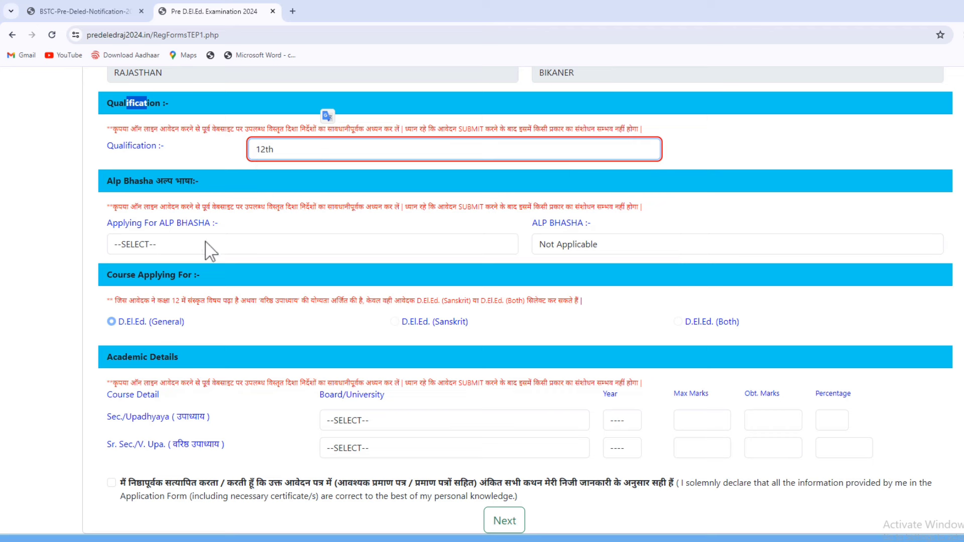
Step: Try YES for Applying For ALP BHASHA and look through the languages offered under ALP BHASHA
left_click_drag(145, 208, 366, 209)
left_click_drag(442, 211, 582, 206)
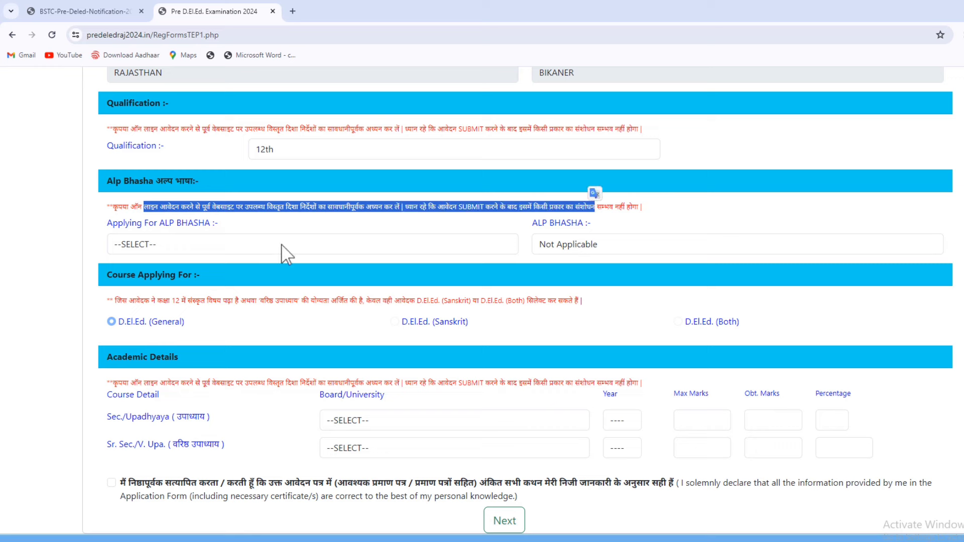
left_click(130, 226)
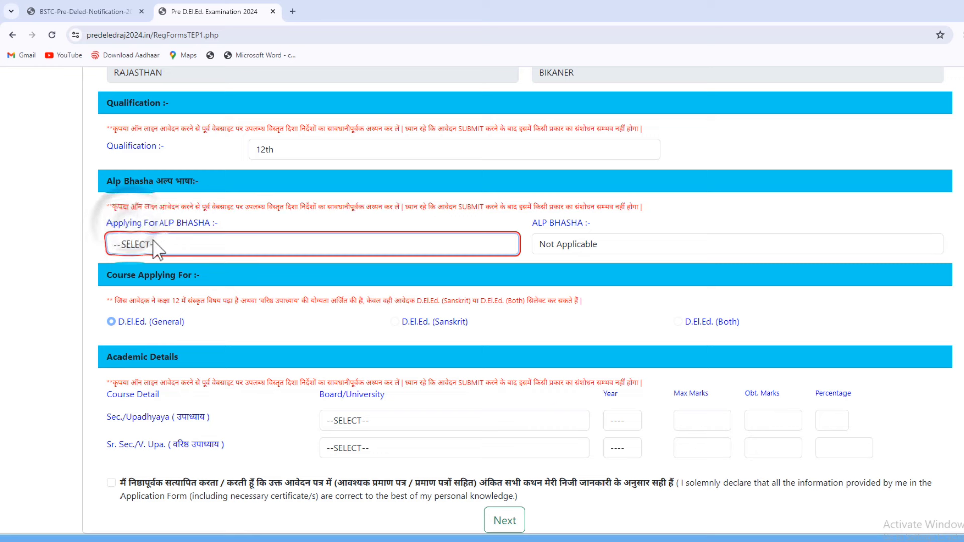
left_click(161, 241)
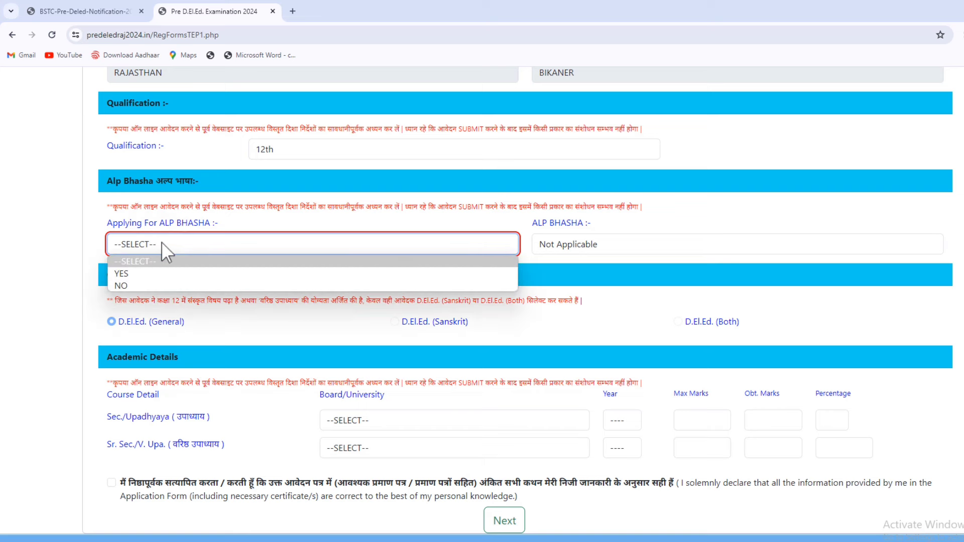
left_click(160, 273)
left_click(577, 245)
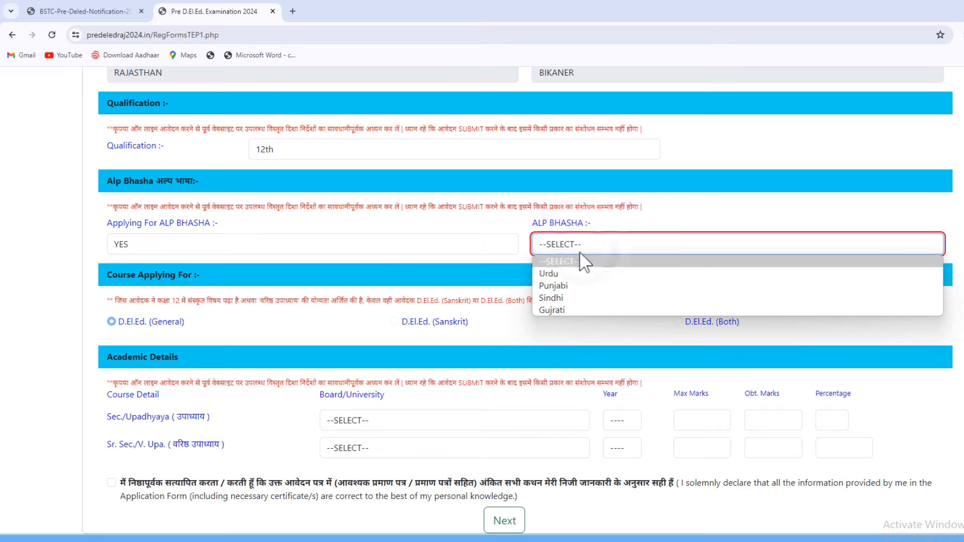
Step: Set Applying For ALP BHASHA to NO
left_click(422, 229)
left_click(412, 245)
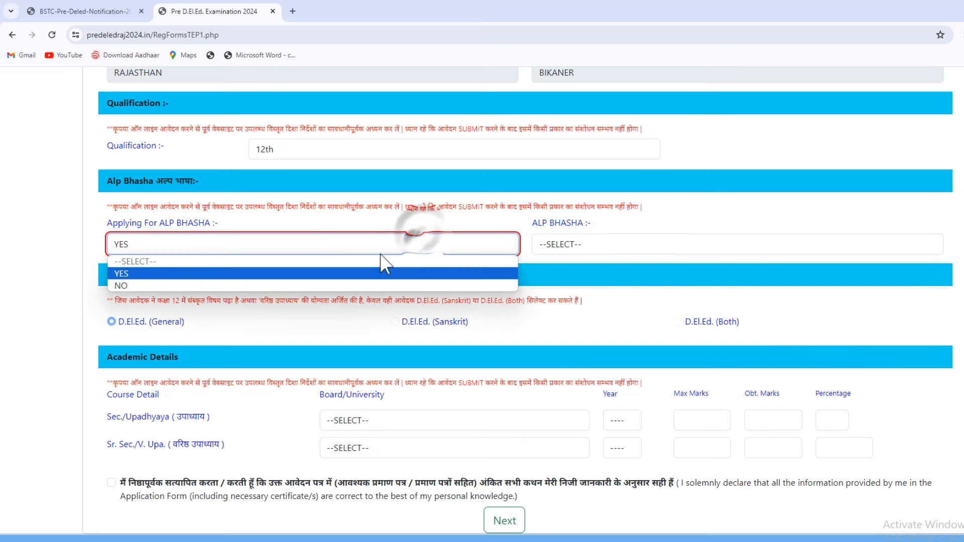
left_click(273, 281)
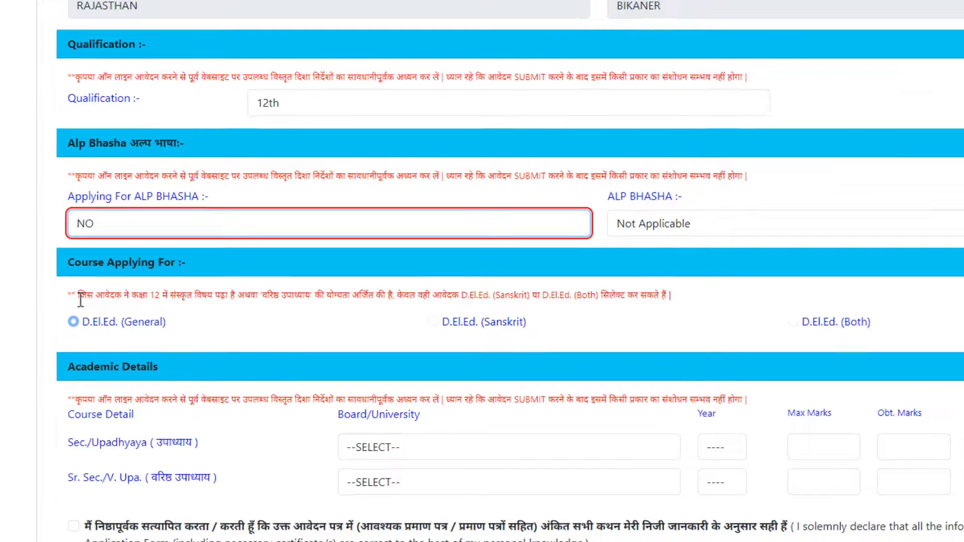
Step: Read the eligibility note under Course Applying For and check the course rows in Academic Details
left_click_drag(114, 301, 778, 283)
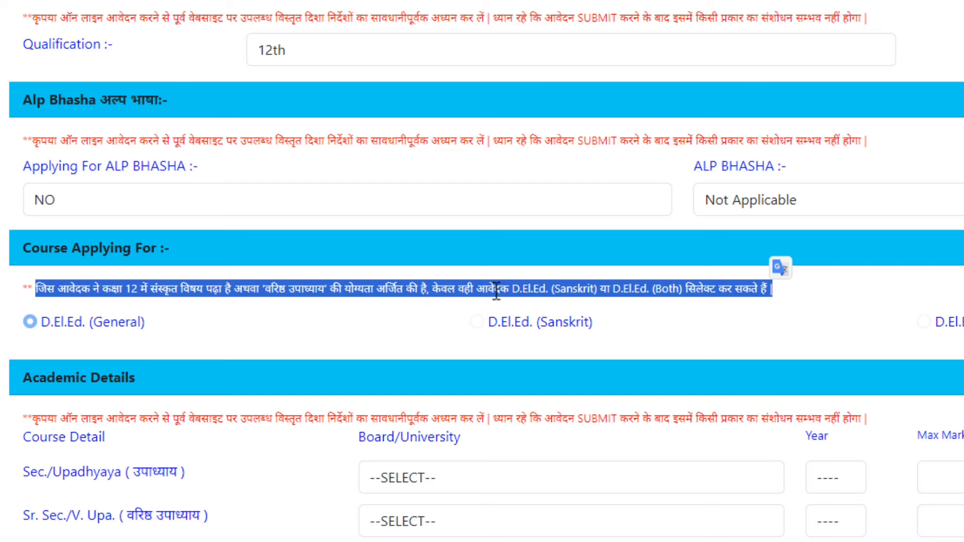
left_click(118, 316)
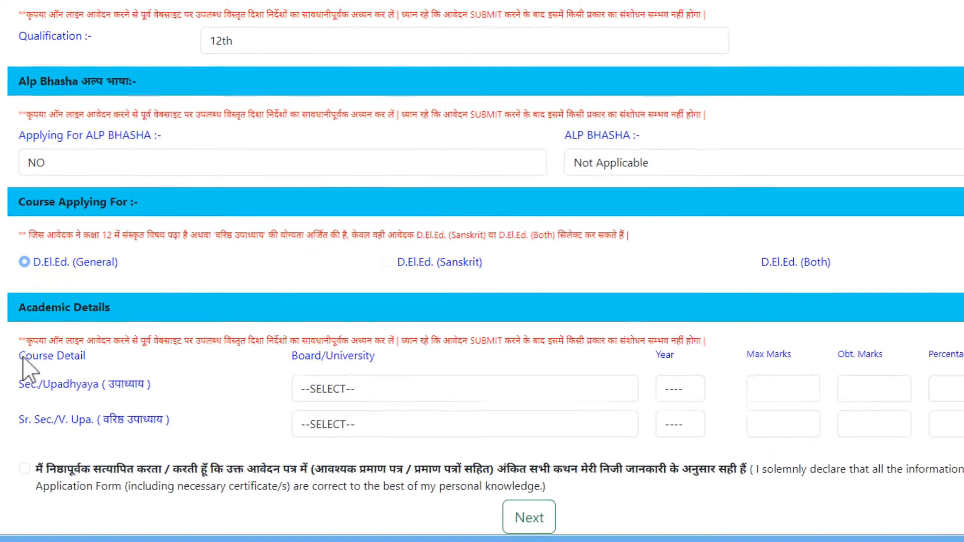
left_click_drag(26, 437, 111, 439)
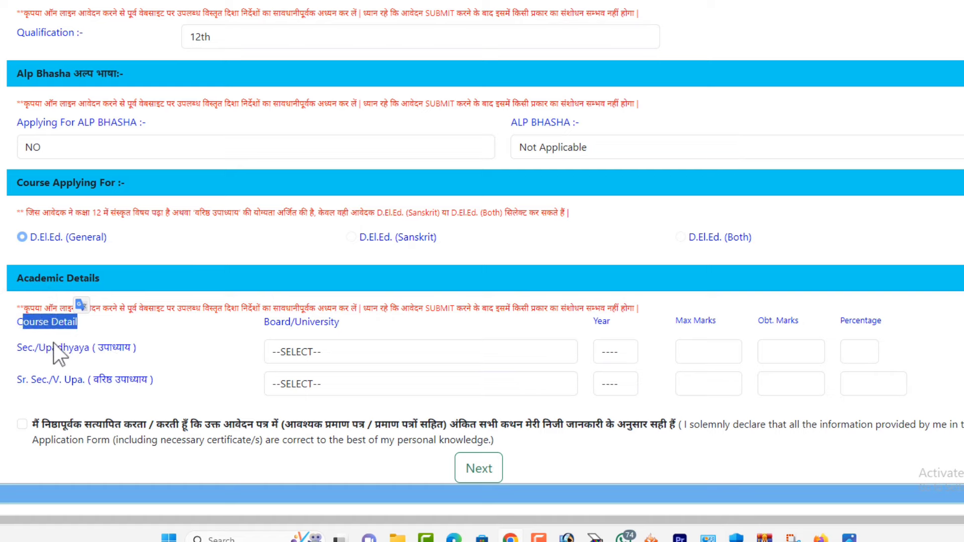
left_click_drag(53, 347, 97, 350)
Step: Set the board of the Sec./Upadhyaya row to BOARD OF SECONDARY EDUCATION RAJASTHAN
left_click(348, 362)
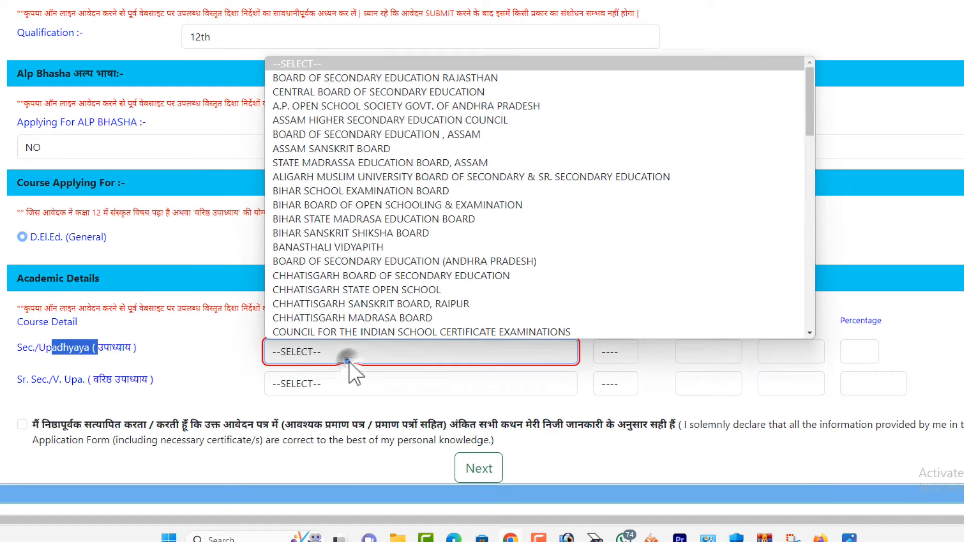
left_click(348, 361)
left_click(89, 364)
left_click(40, 354)
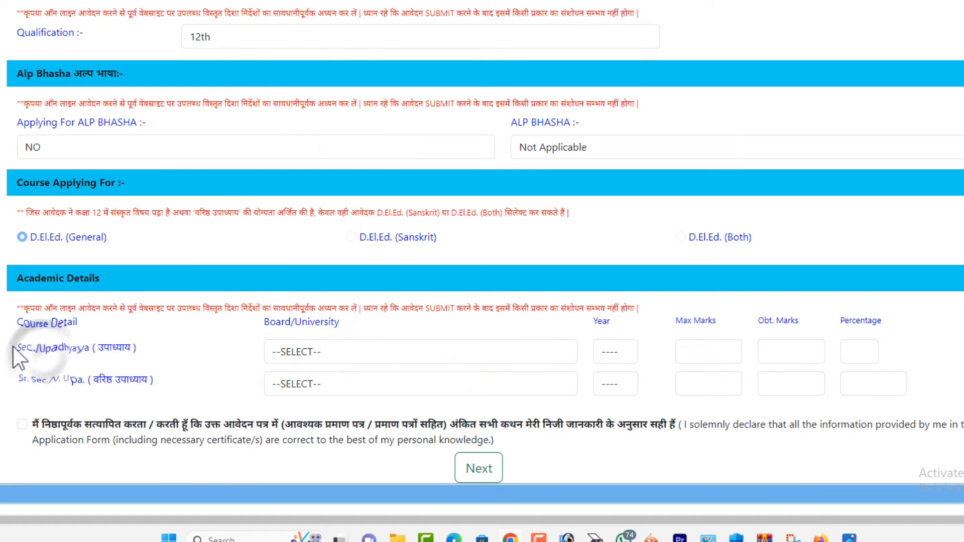
left_click_drag(13, 348, 146, 352)
left_click(176, 359)
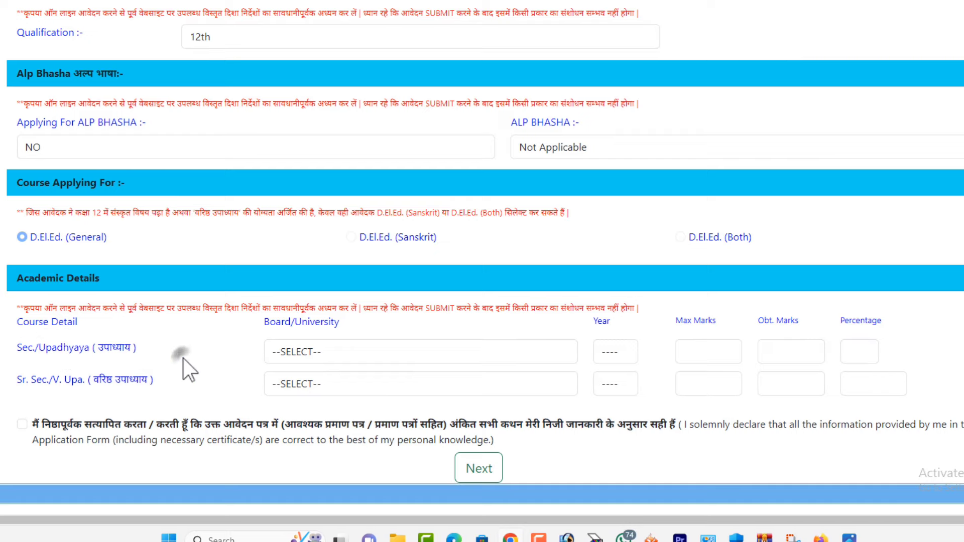
left_click(272, 350)
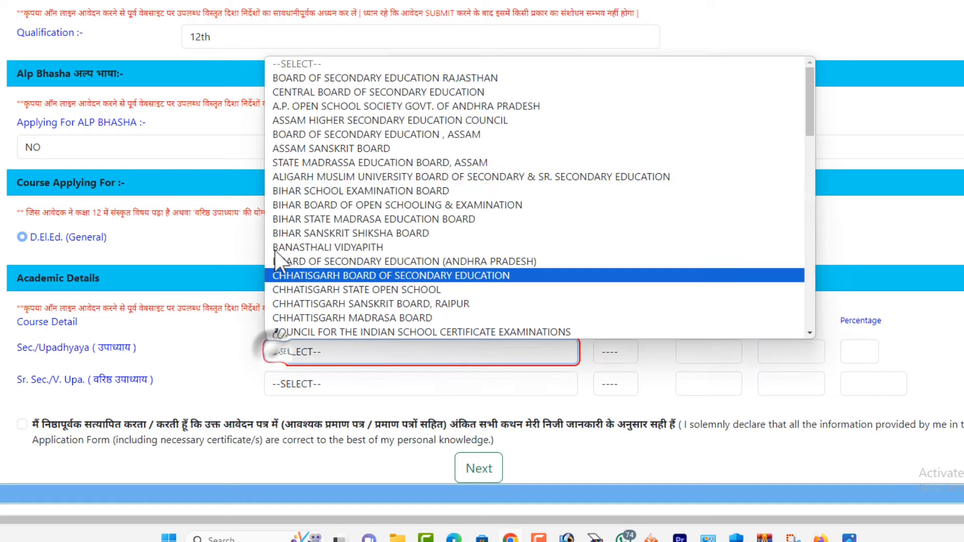
left_click(373, 79)
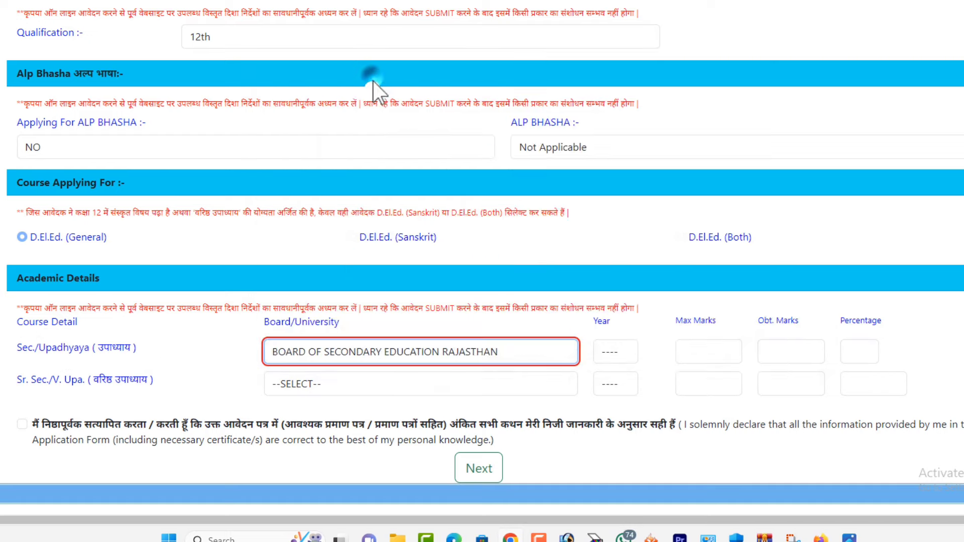
left_click(441, 347)
left_click(441, 347)
Step: Set the passing year of the Sec./Upadhyaya row to 2021
left_click(615, 352)
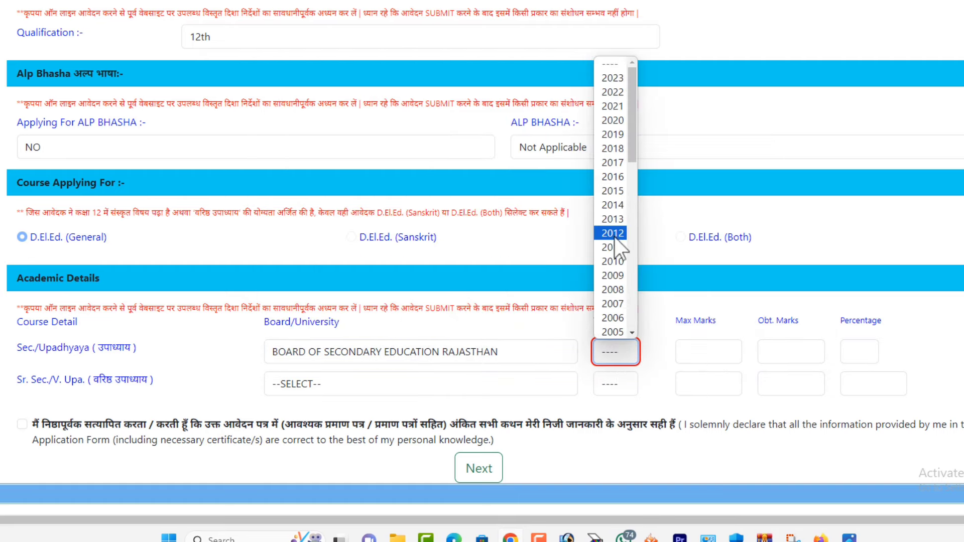
scroll(617, 296, "down", 3)
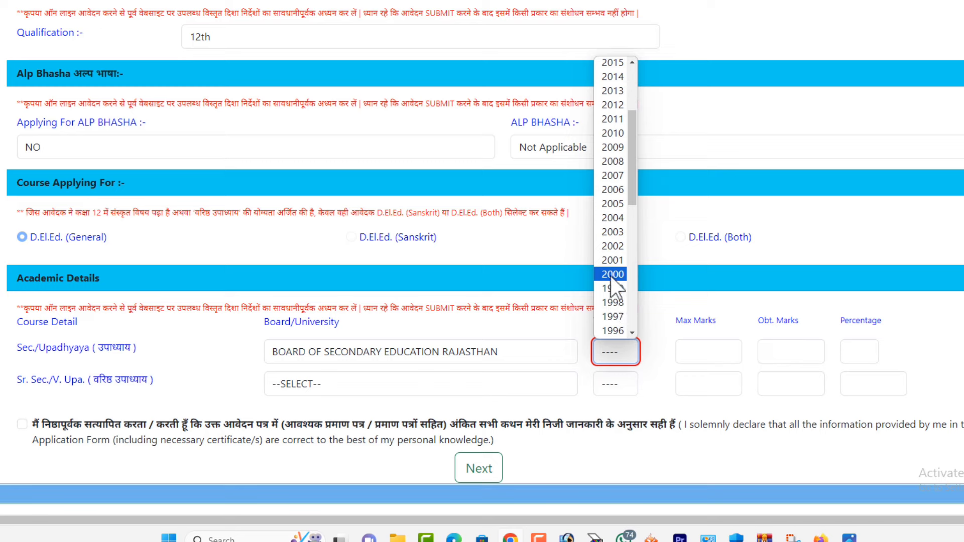
scroll(603, 194, "up", 3)
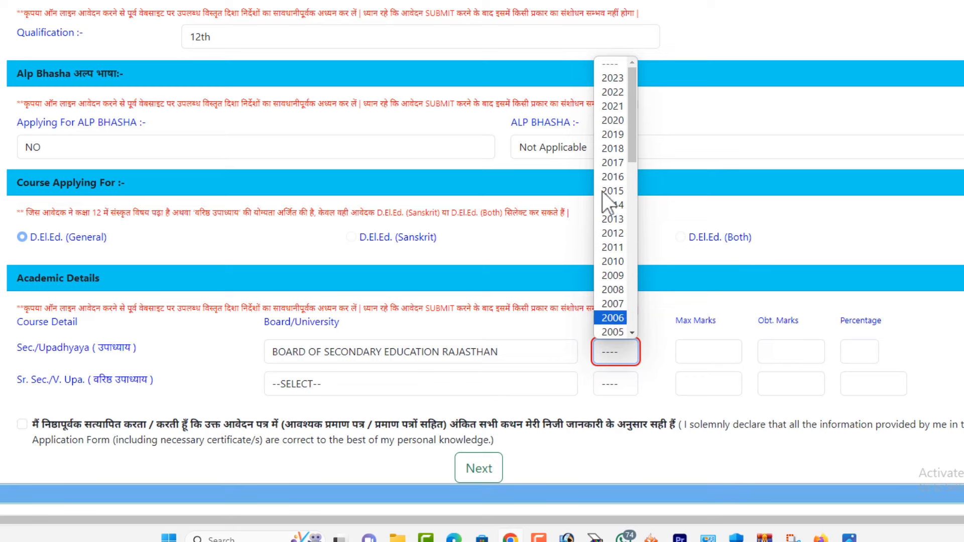
left_click(612, 106)
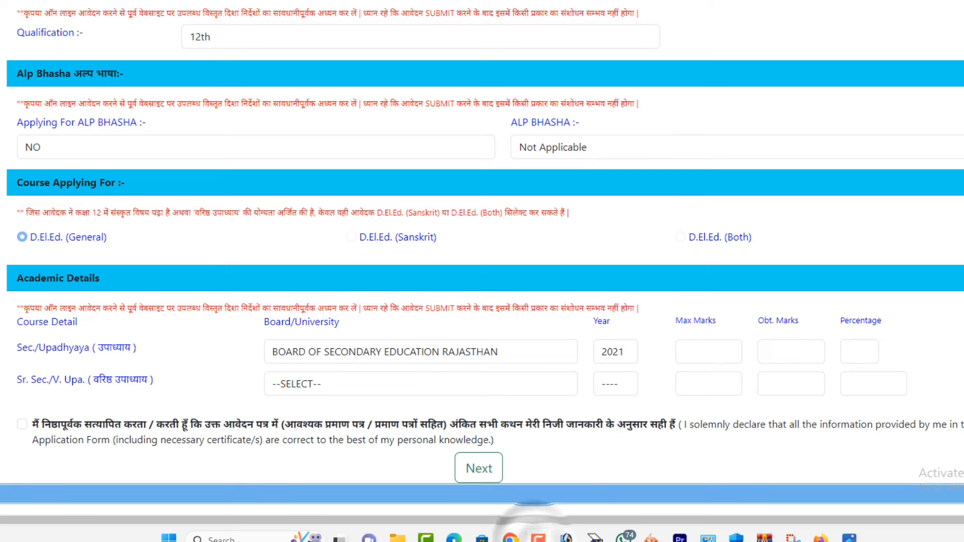
Step: Enter 600 as the maximum marks and 432 as the obtained marks in the Sec./Upadhyaya row
left_click_drag(675, 320, 701, 346)
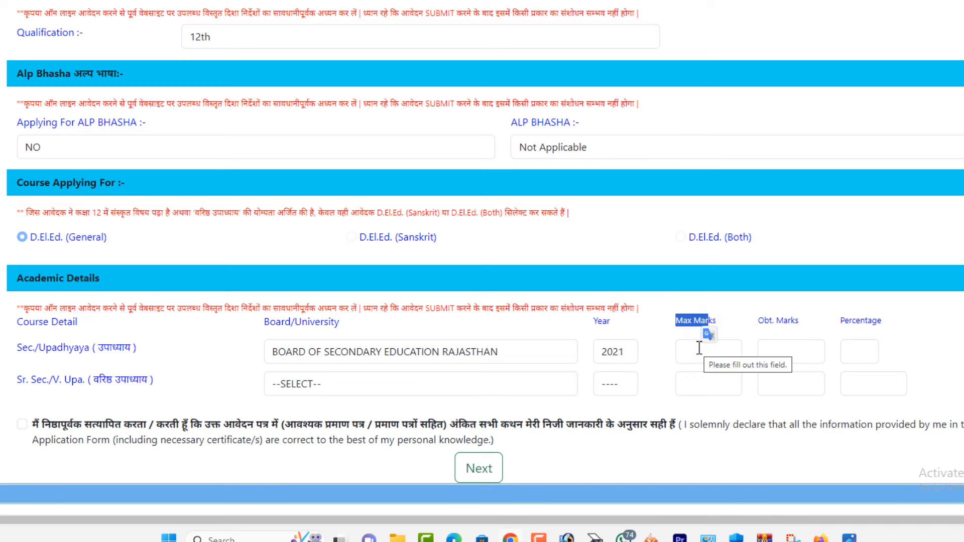
left_click(698, 347)
type("600")
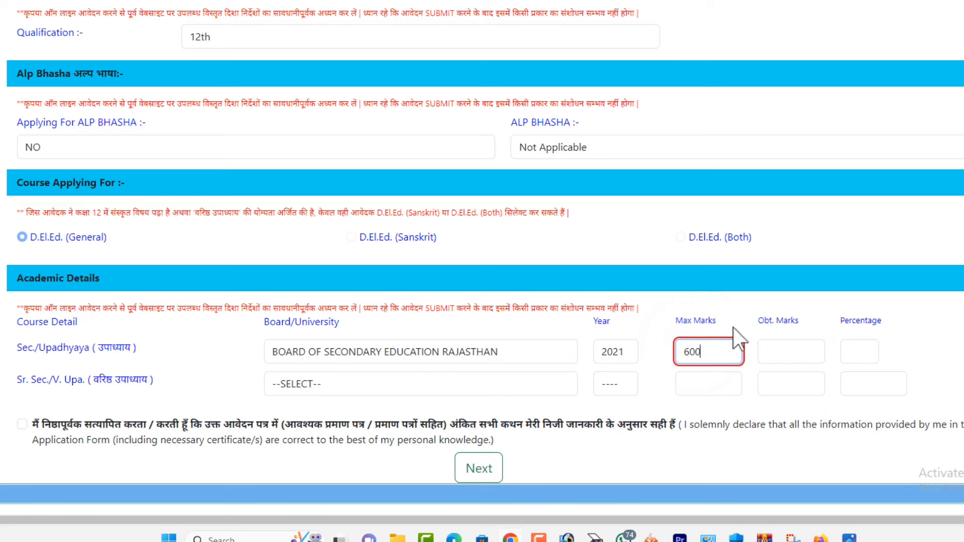
left_click(785, 349)
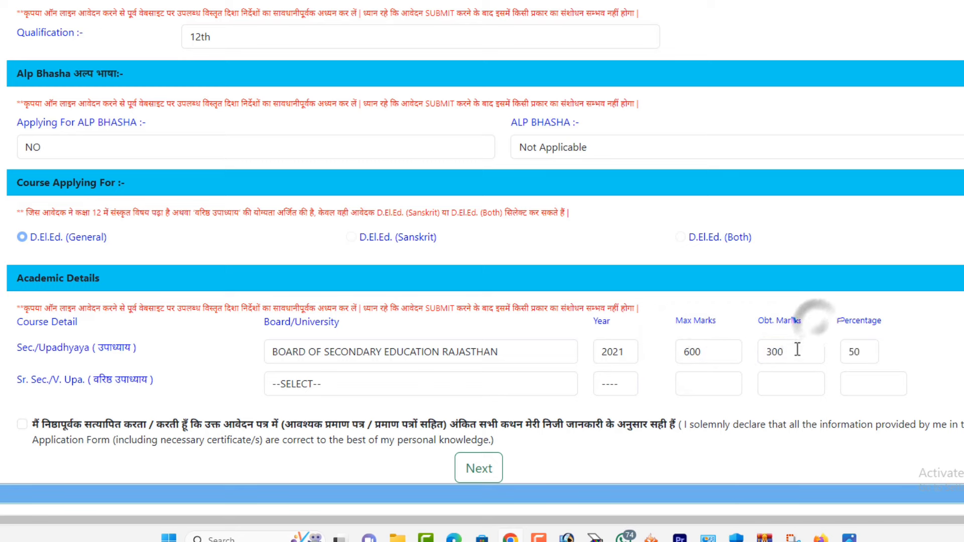
double_click(776, 351)
key("BackSpace")
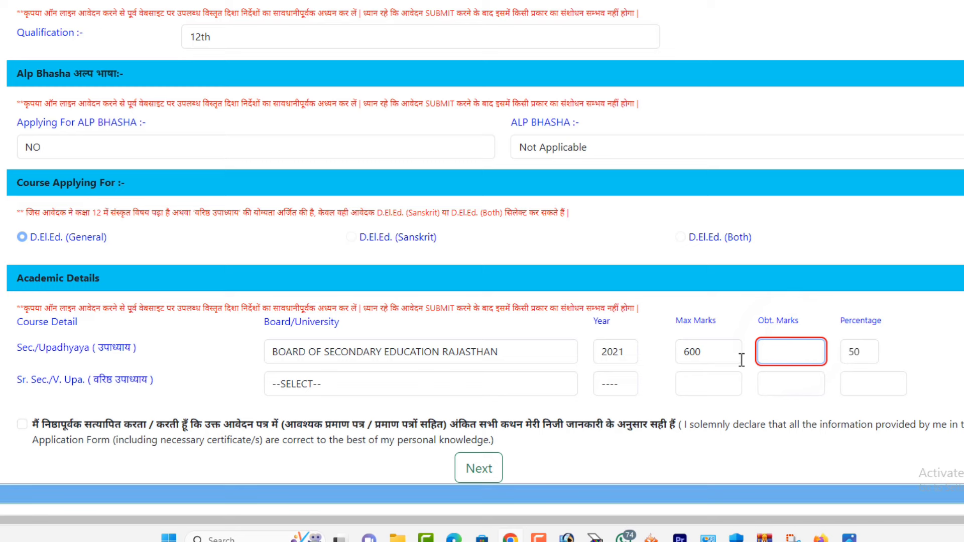
left_click(805, 313)
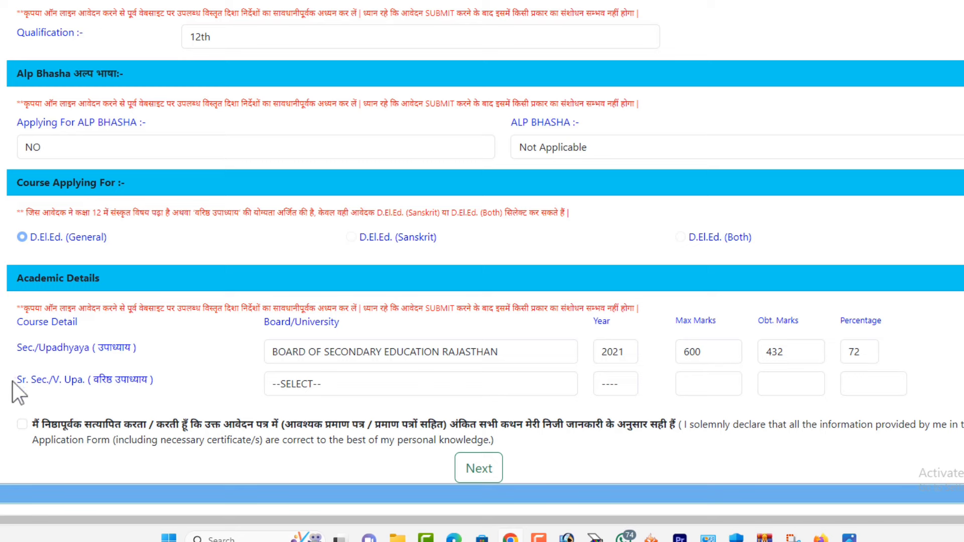
Step: Set the Sr. Sec./V. Upa. row to BOARD OF SECONDARY EDUCATION RAJASTHAN with the year 2023
left_click_drag(12, 381, 162, 387)
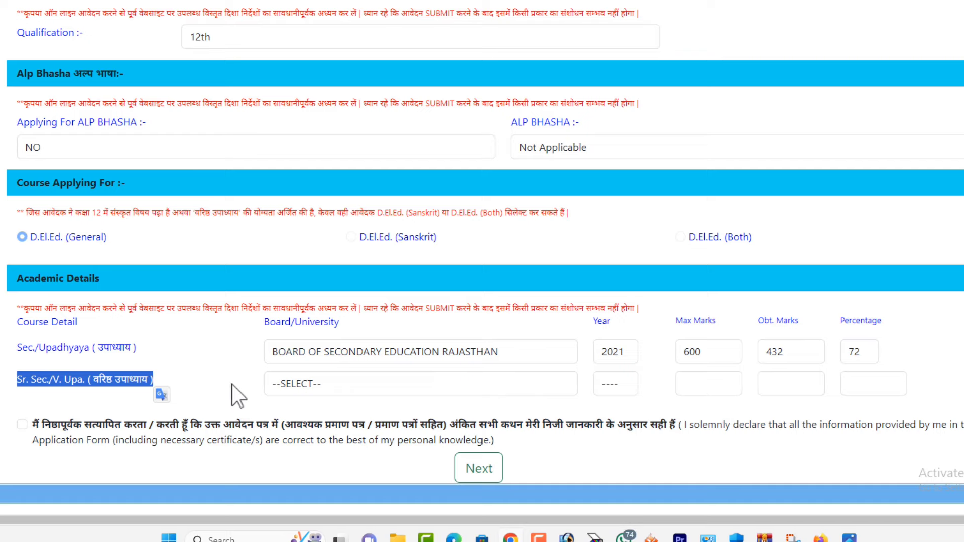
left_click(287, 381)
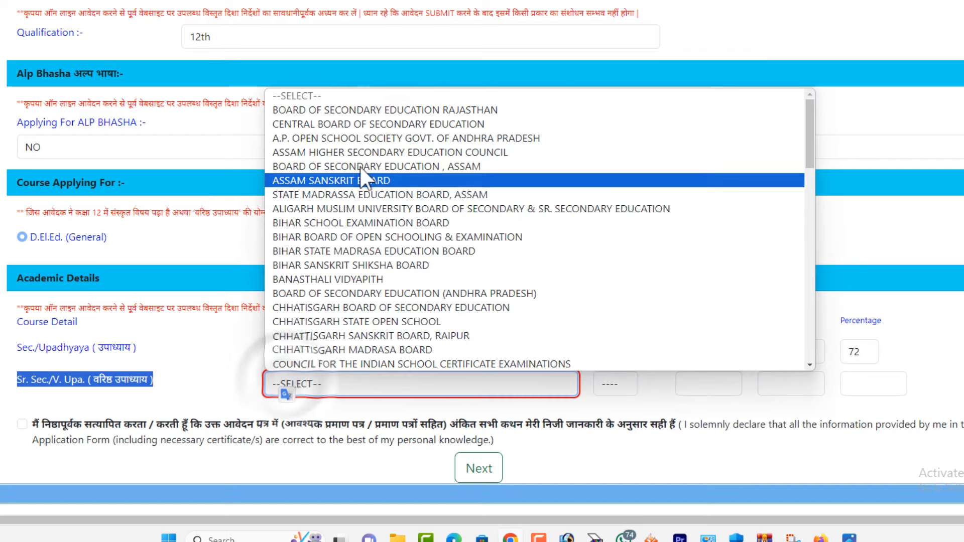
left_click(384, 110)
left_click(604, 384)
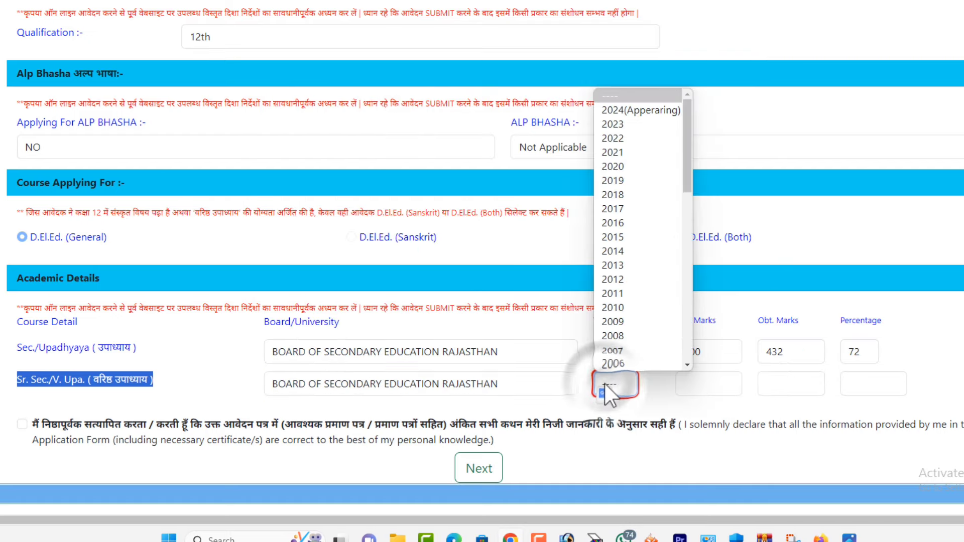
left_click(604, 384)
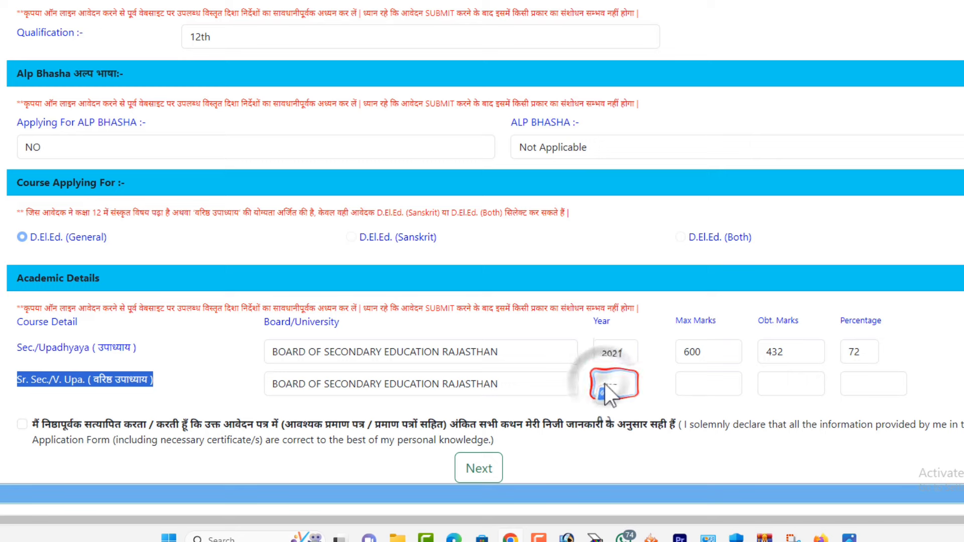
left_click(605, 384)
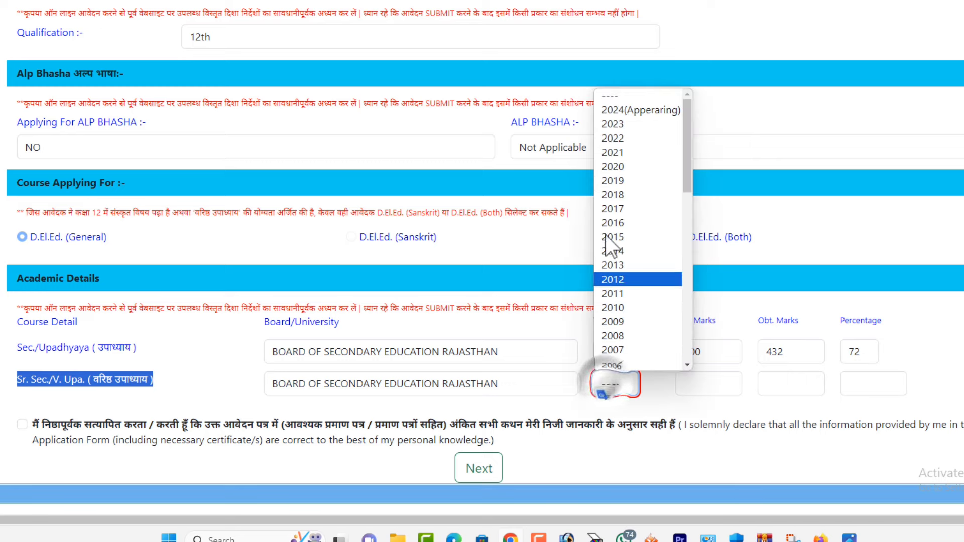
left_click(612, 123)
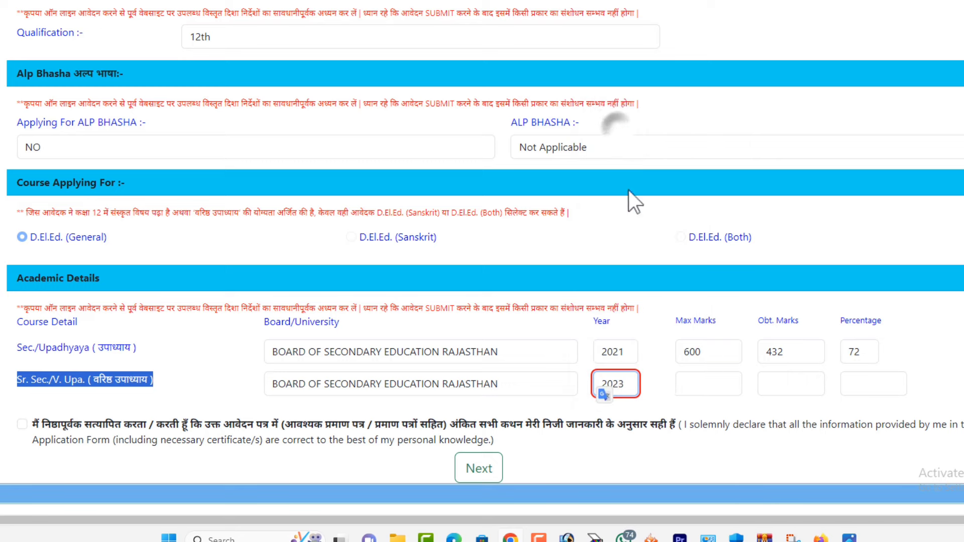
Step: Try 2024(Apperaring) as the year of the Sr. Sec./V. Upa. row and return it to 2023
left_click(594, 385)
left_click(613, 111)
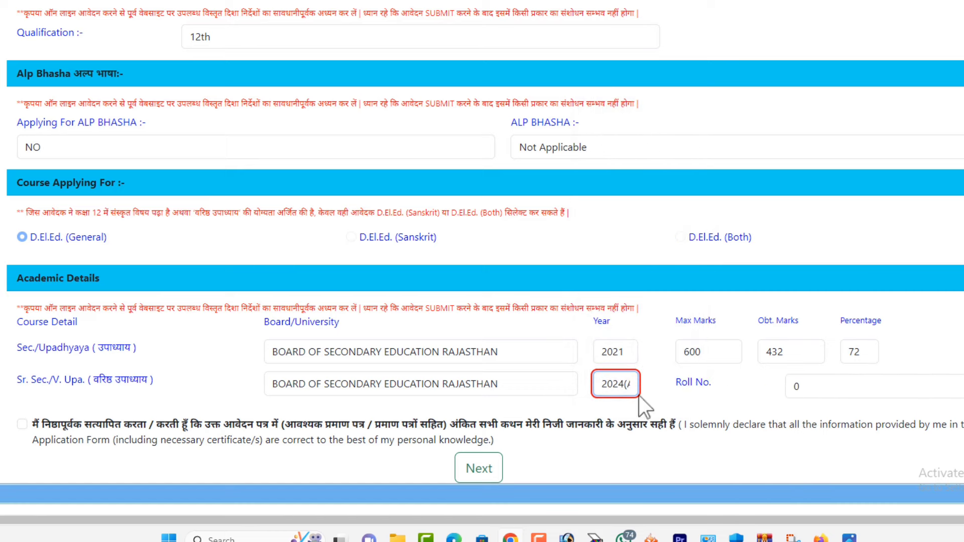
left_click(603, 385)
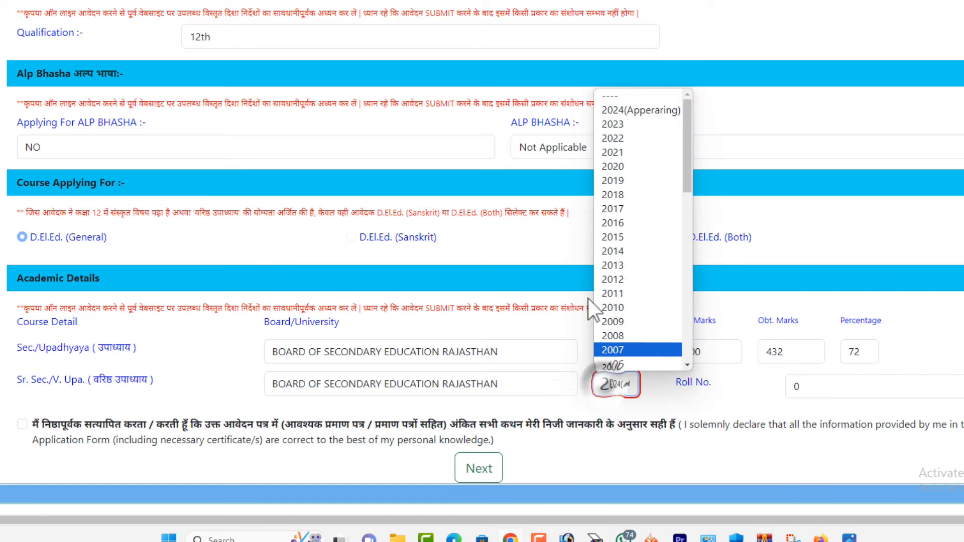
left_click(633, 125)
Step: Accept the declaration and enter 500 as the maximum marks in the Sr. Sec./V. Upa. row
left_click(622, 424)
left_click(723, 386)
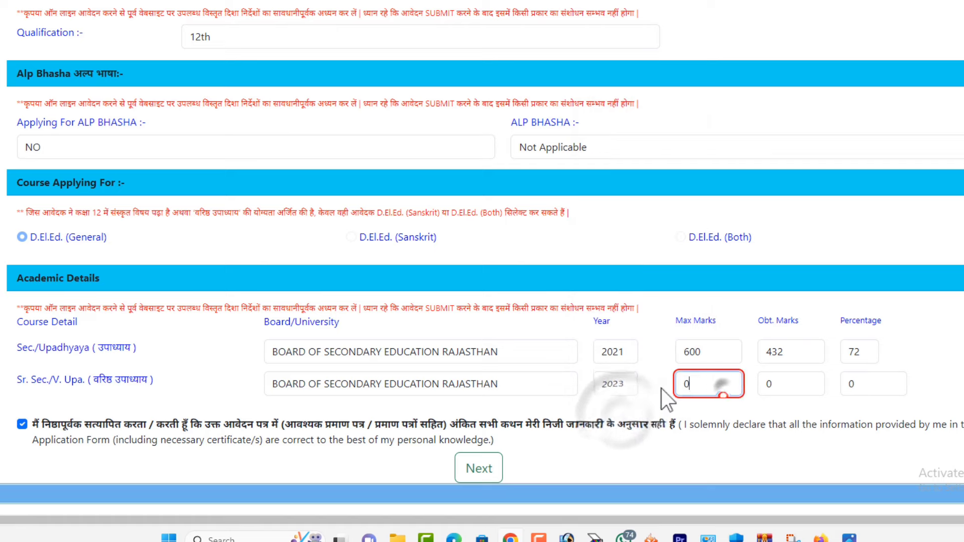
key("ctrl+a")
type("500")
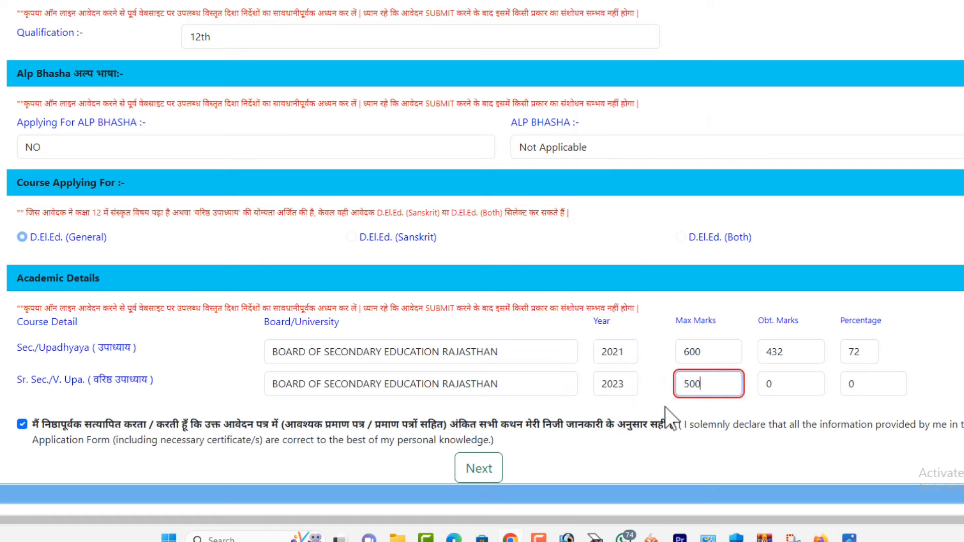
left_click(670, 409)
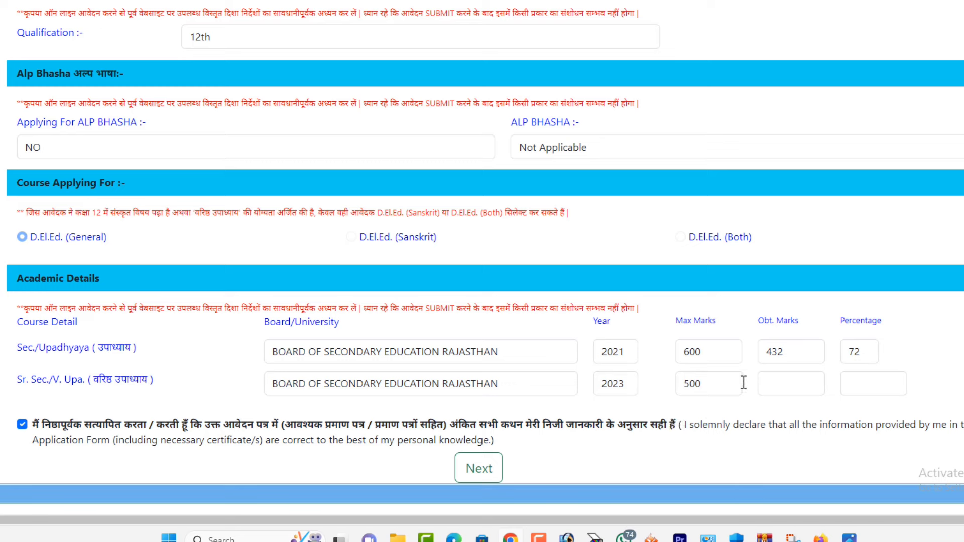
Step: Make sure the declaration is accepted and submit the form to continue to the documents upload page
left_click(20, 425)
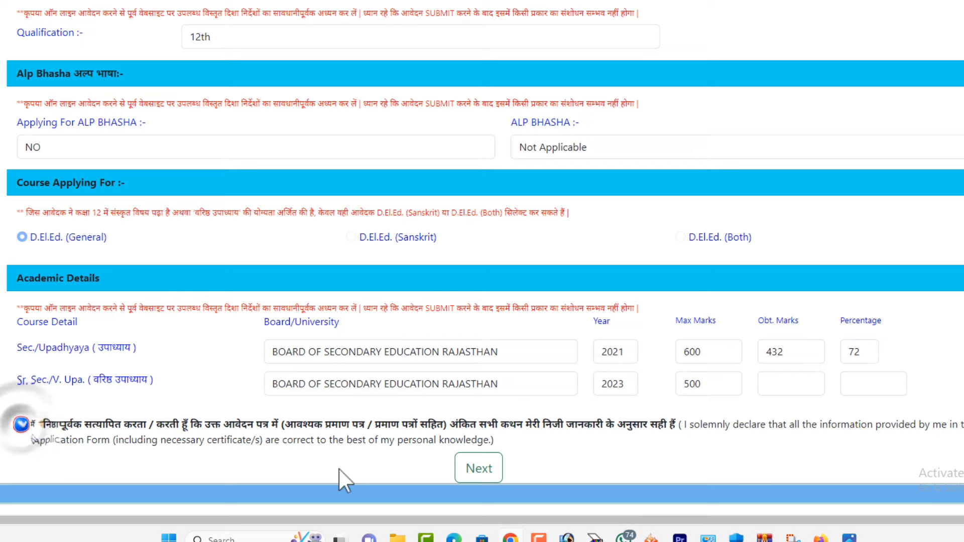
left_click(479, 470)
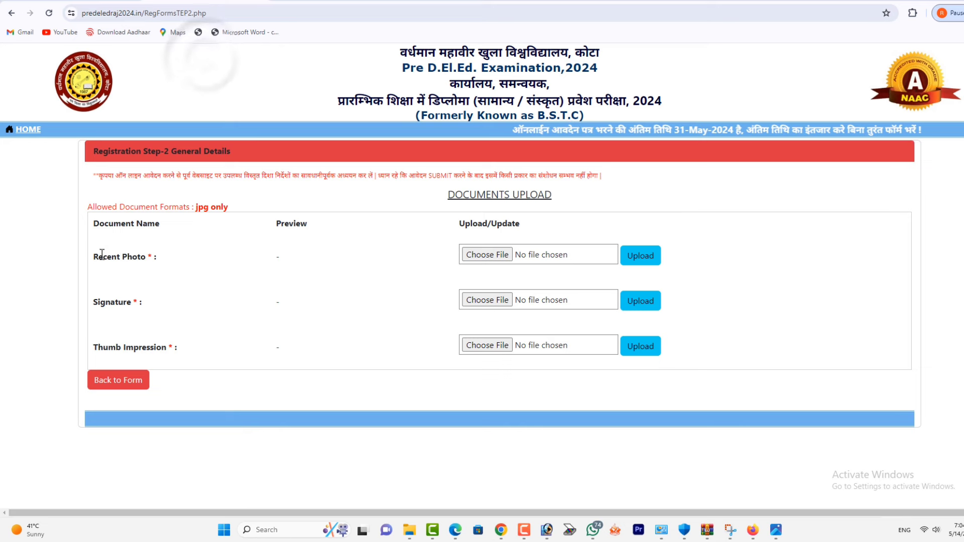
Step: Examine which documents are required for upload and which file format is allowed
left_click_drag(100, 255, 150, 255)
left_click_drag(101, 301, 136, 301)
left_click_drag(109, 347, 173, 348)
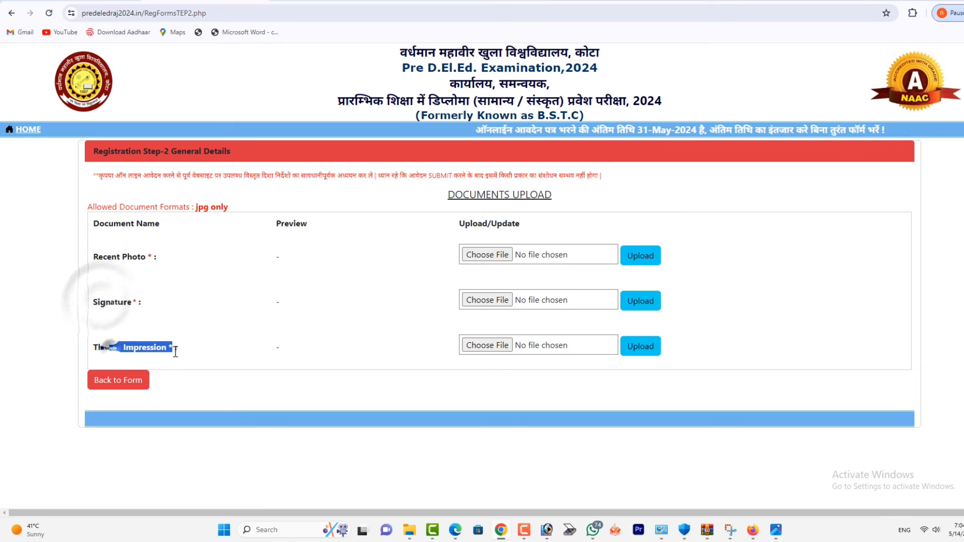
left_click_drag(125, 207, 271, 207)
left_click(271, 207)
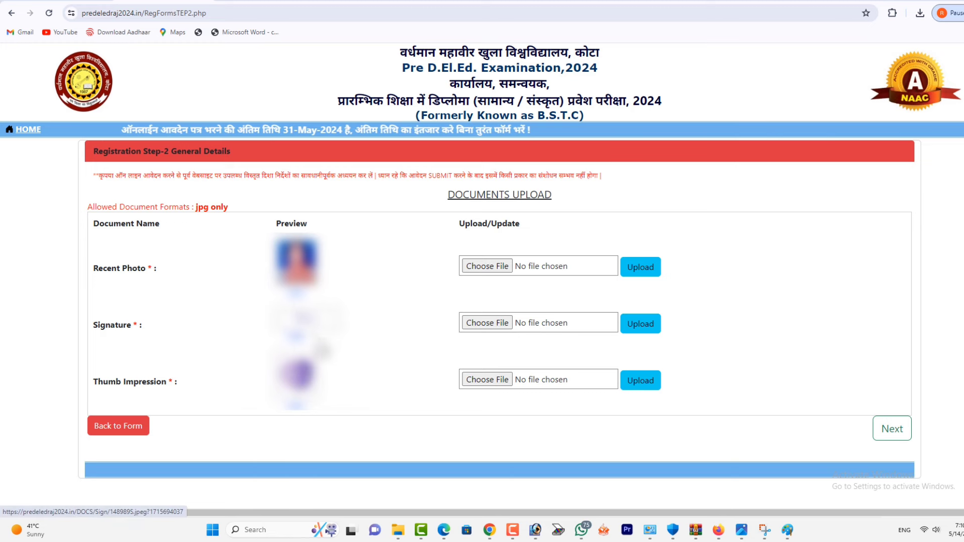
Step: Continue from the documents upload to the preview form and look over its contents
left_click(895, 430)
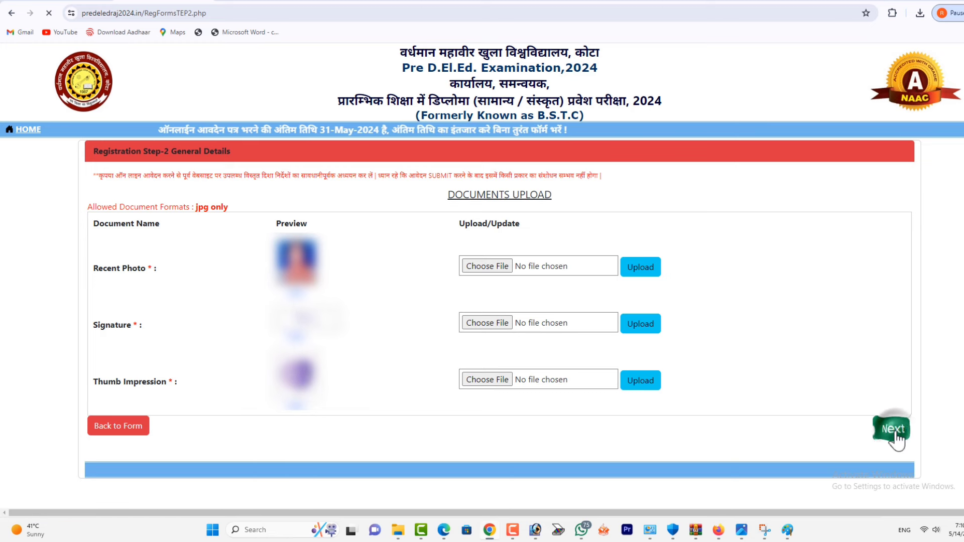
scroll(557, 370, "down", 2)
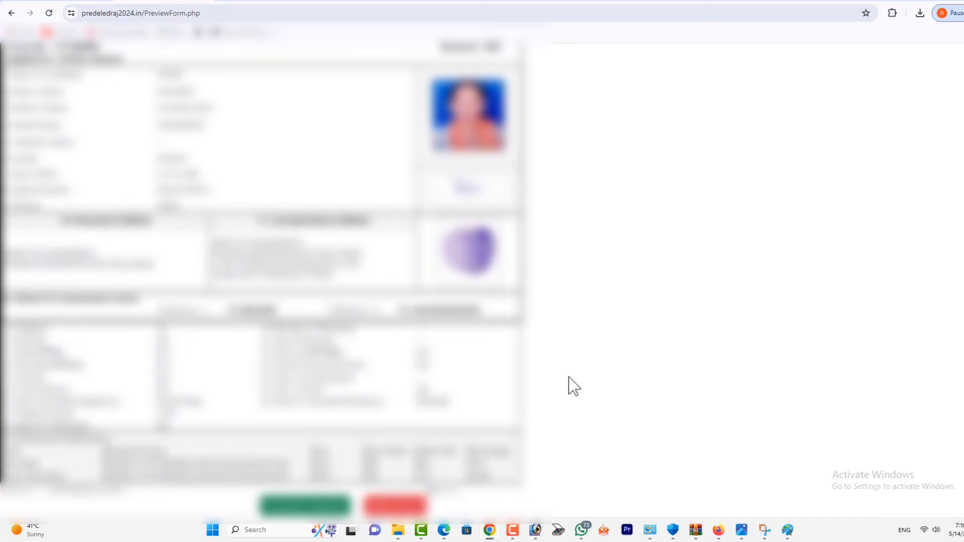
scroll(565, 389, "up", 2)
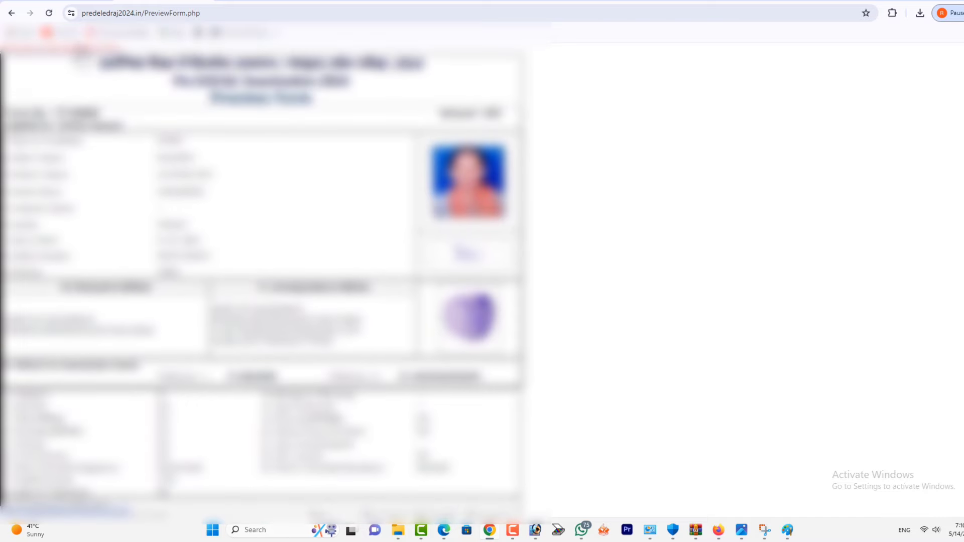
Step: Save the preview form as a PDF on the Desktop
left_click(79, 49)
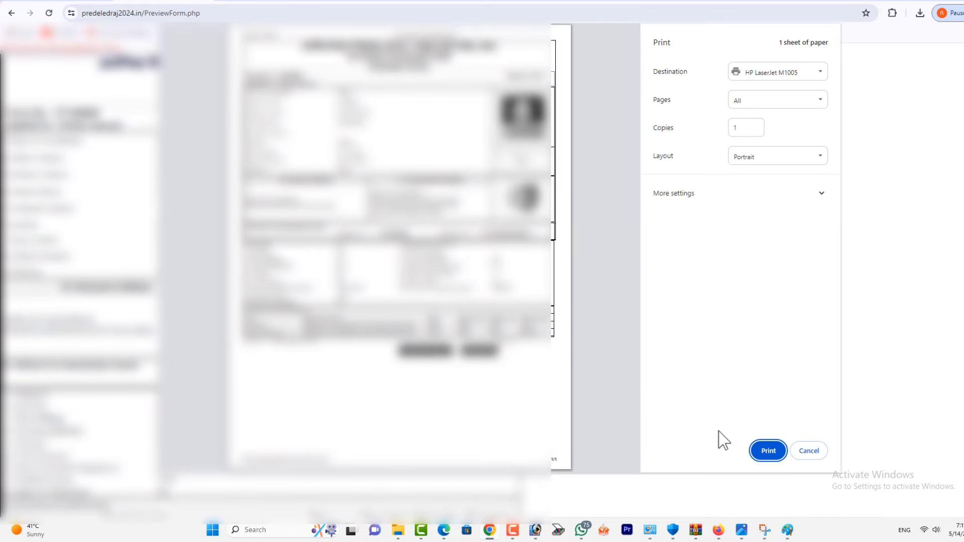
left_click(760, 68)
left_click(765, 103)
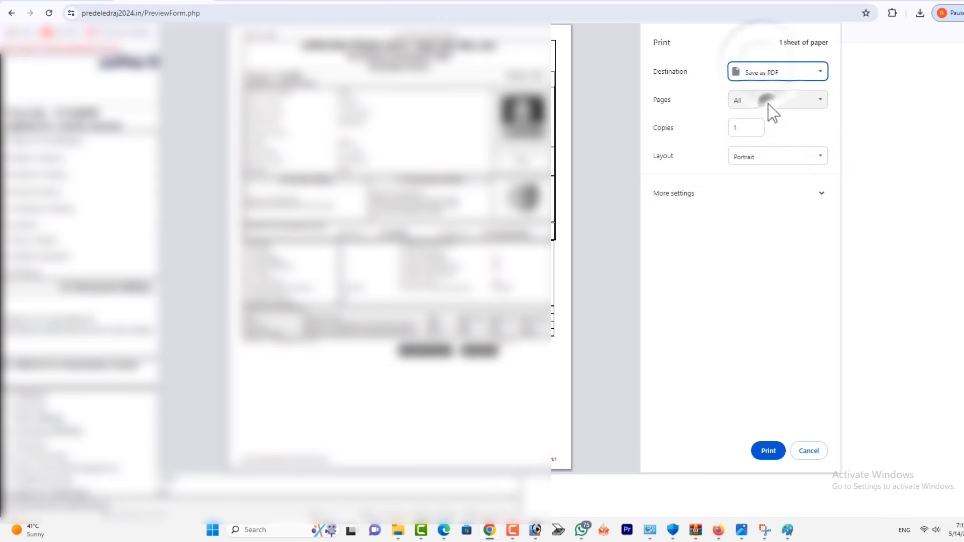
left_click(768, 452)
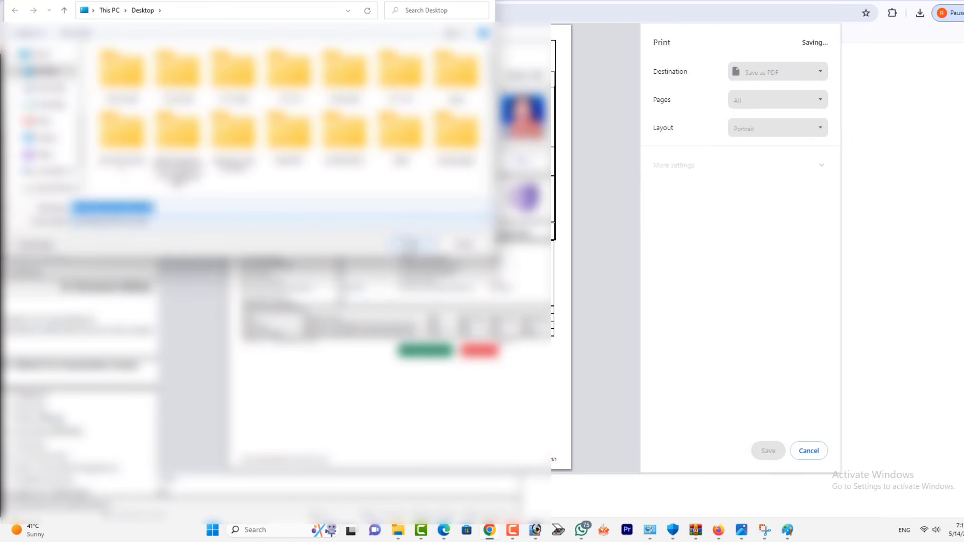
left_click(411, 244)
Step: Print the preview form on the HP LaserJet M1005
key("ctrl+p")
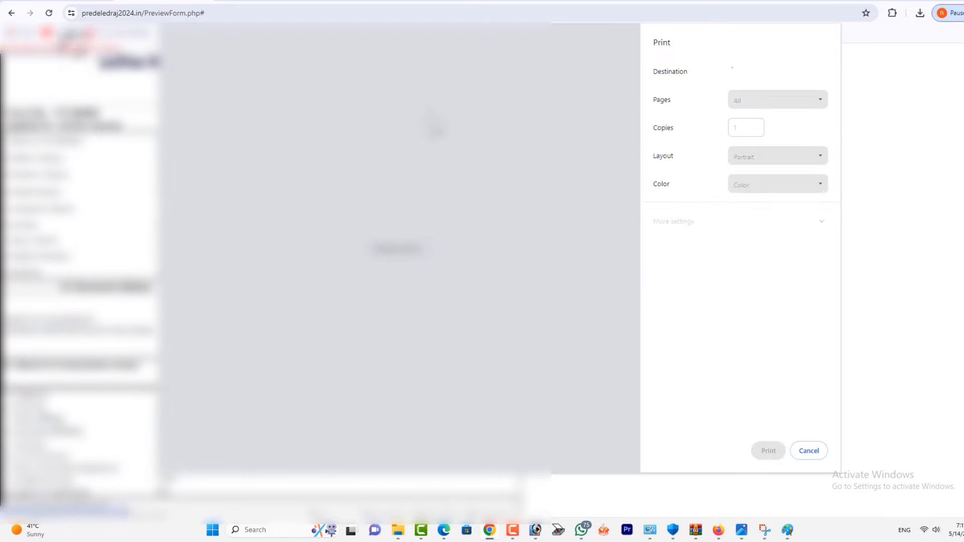
left_click(761, 71)
left_click(763, 85)
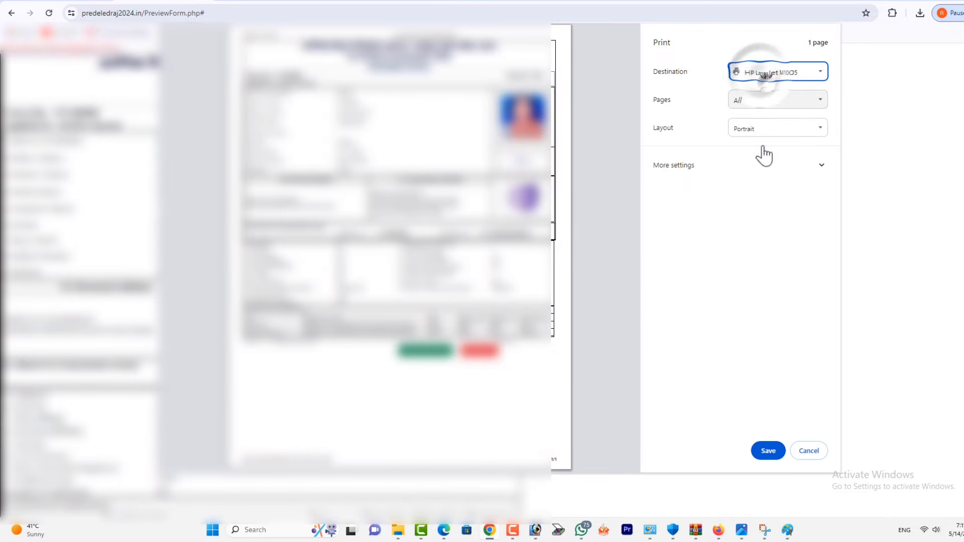
left_click(767, 450)
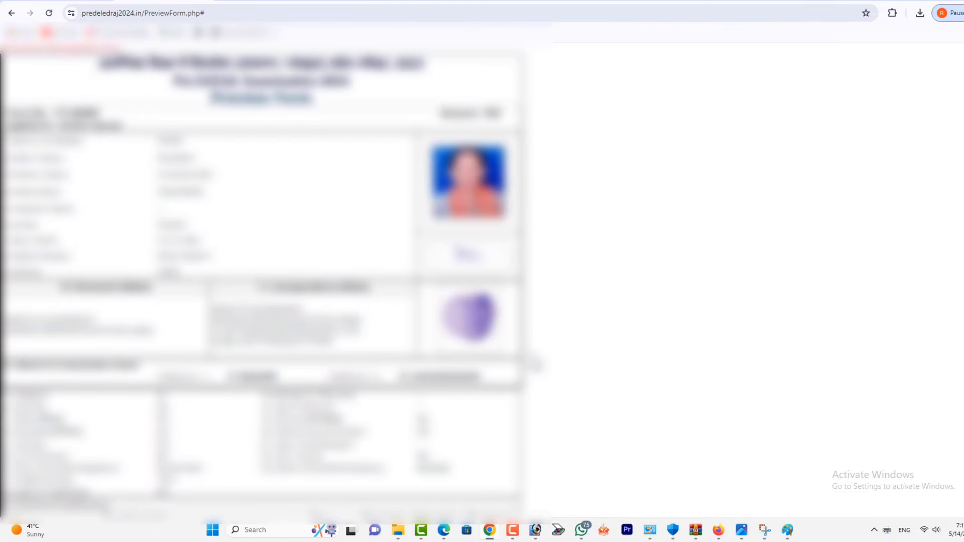
Step: Proceed to the payment of the application fee and show the UPI QR code
scroll(536, 361, "down", 2)
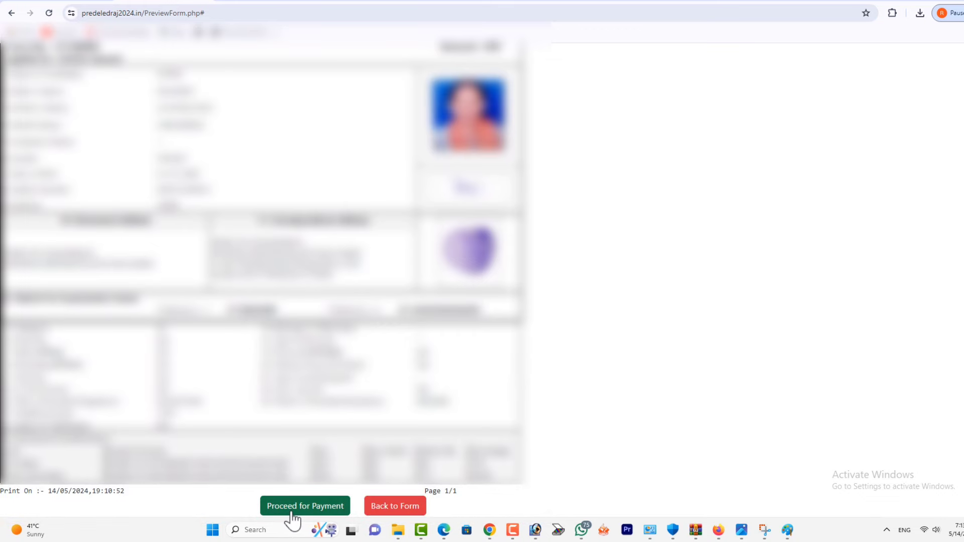
left_click(293, 518)
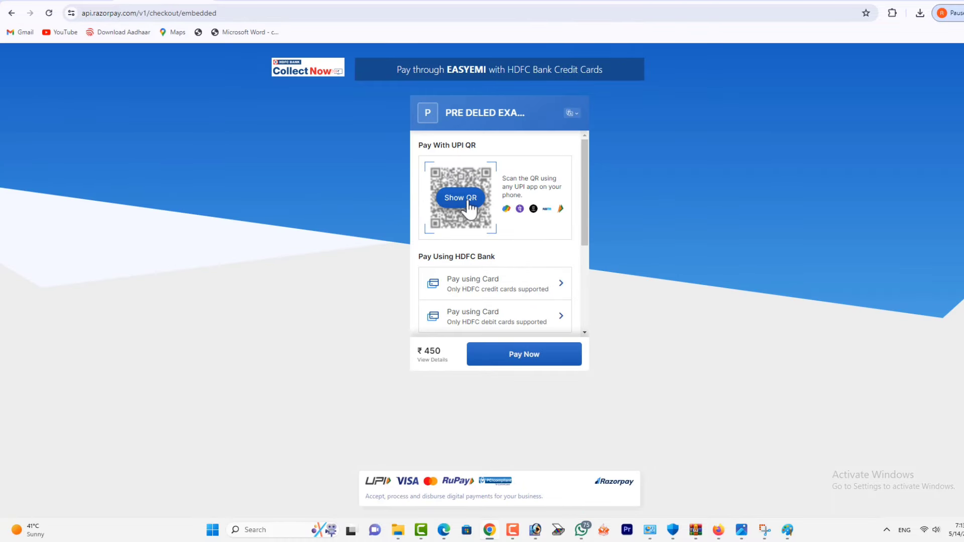
left_click(464, 202)
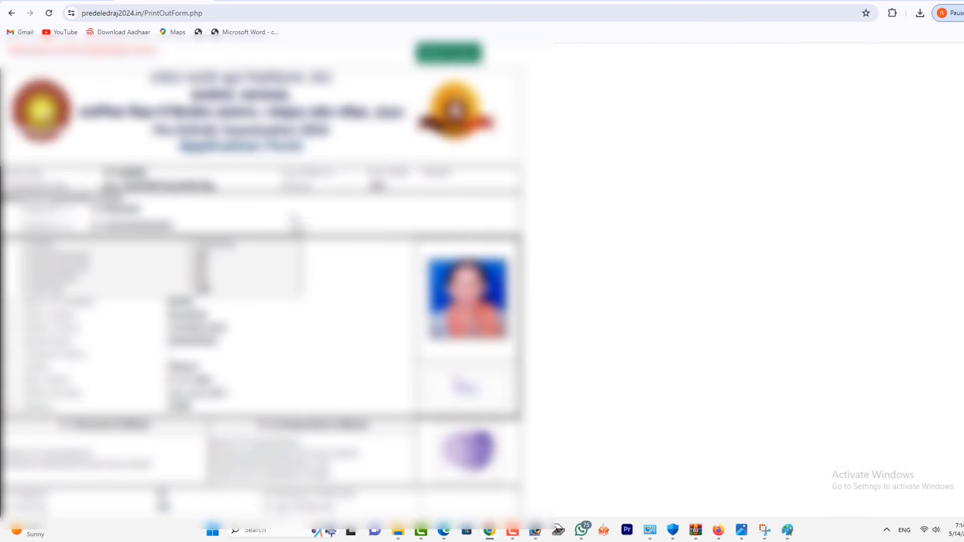
Step: Look through the issued application form and save all its pages as a PDF on the Desktop
scroll(296, 221, "down", 10)
scroll(295, 220, "up", 6)
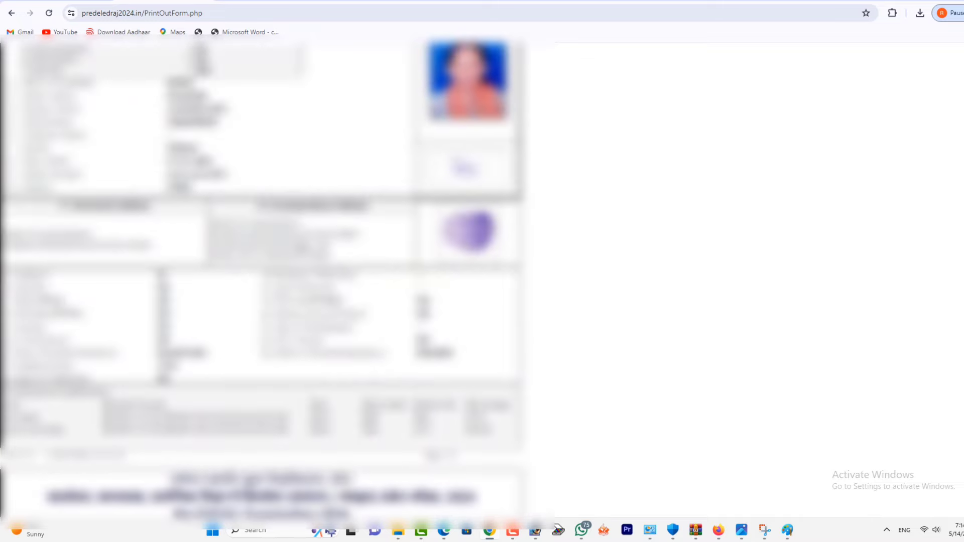
scroll(302, 248, "up", 5)
left_click(105, 50)
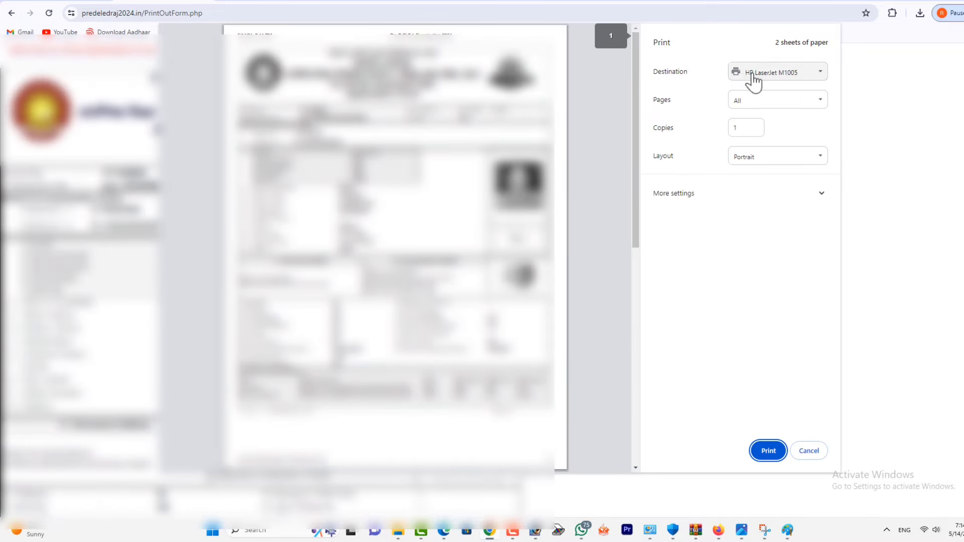
left_click(753, 75)
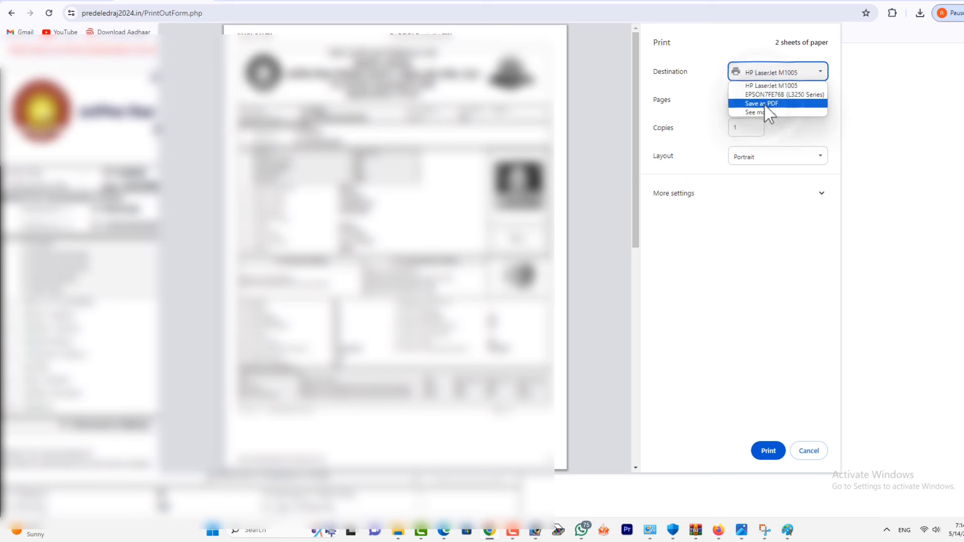
left_click(765, 105)
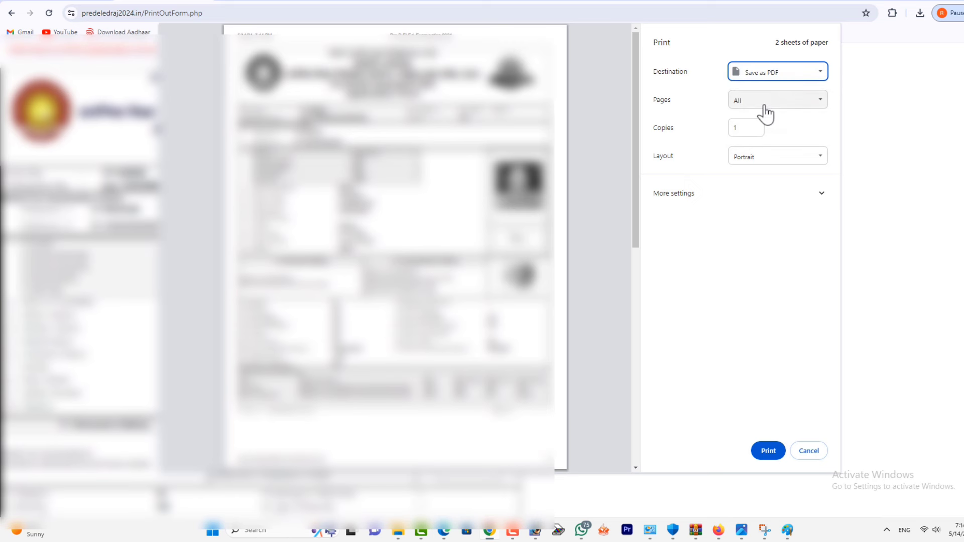
left_click(767, 451)
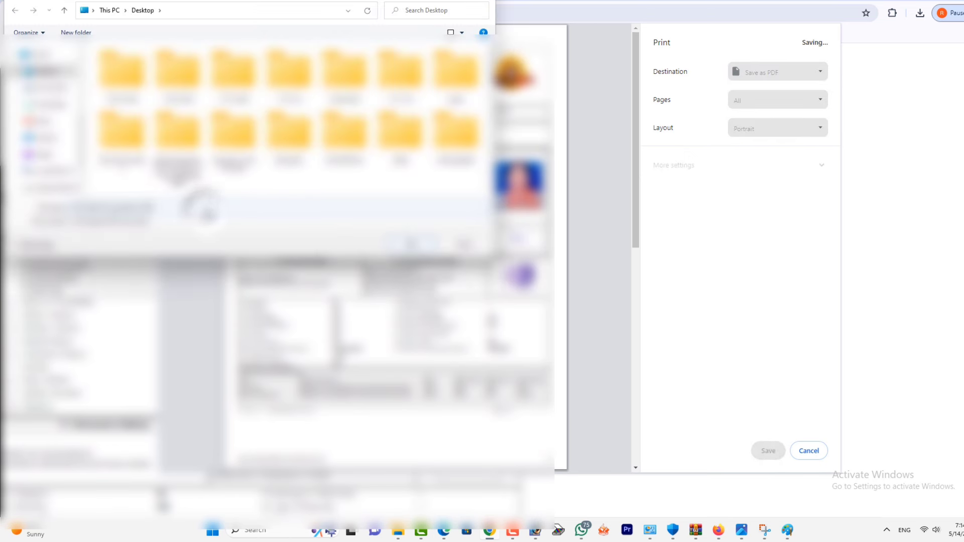
left_click(410, 245)
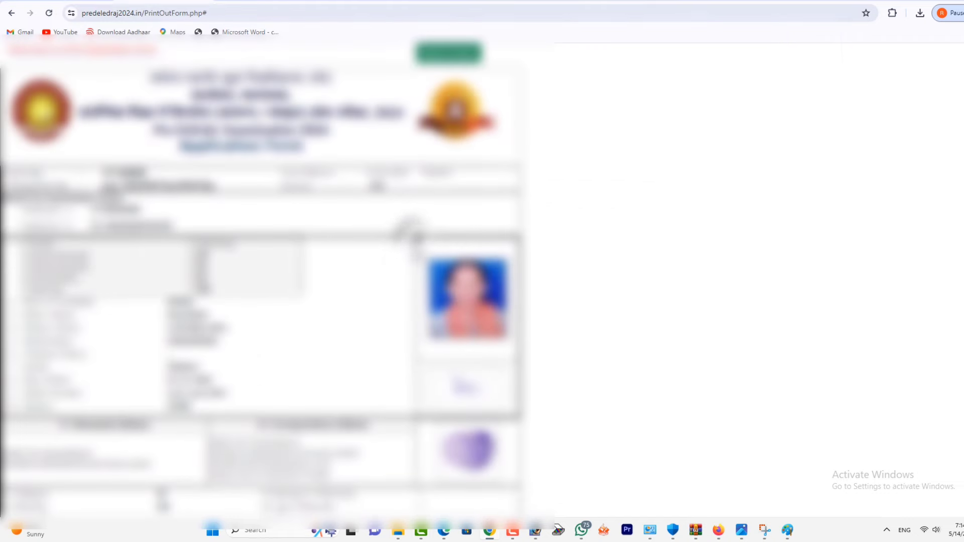
Step: Print all pages of the application form on the HP LaserJet M1005 in portrait layout
left_click(67, 50)
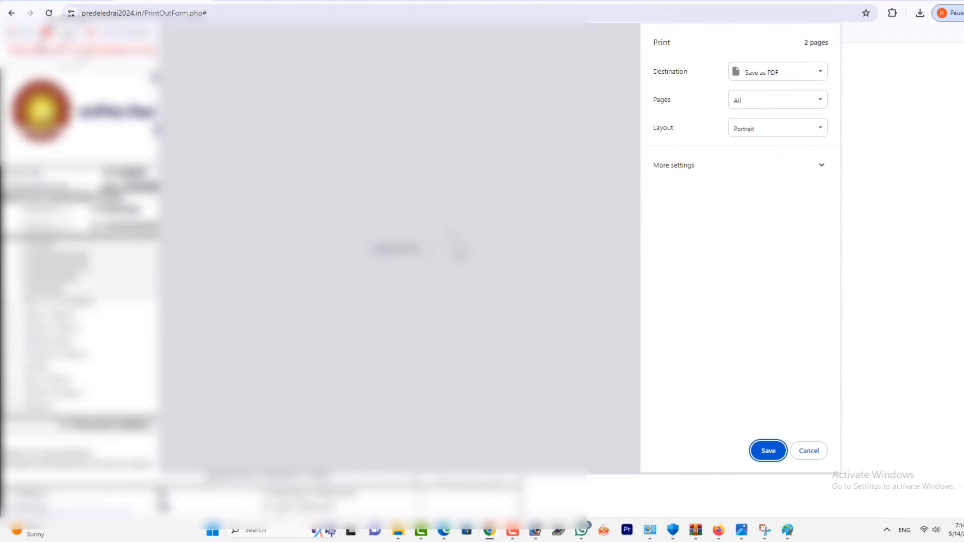
scroll(447, 333, "down", 10)
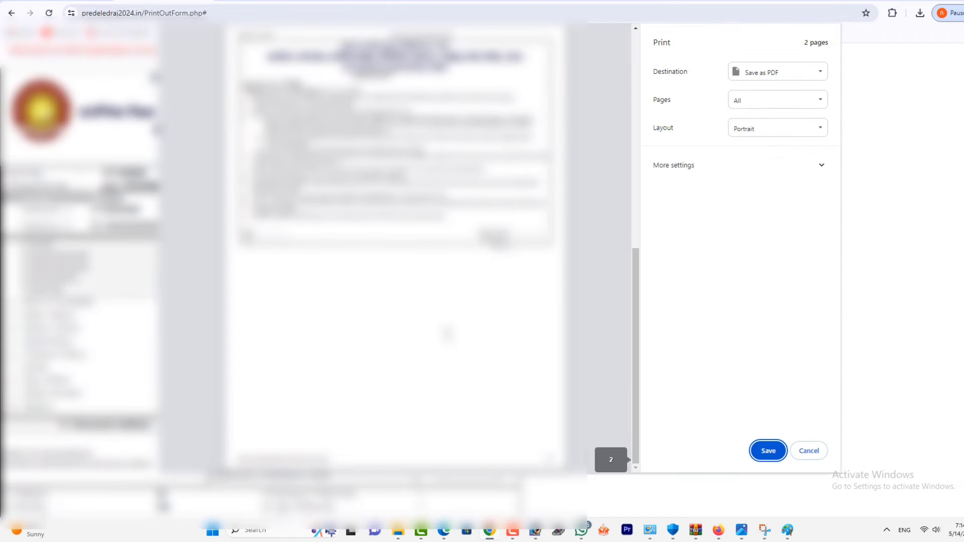
left_click(748, 72)
left_click(767, 100)
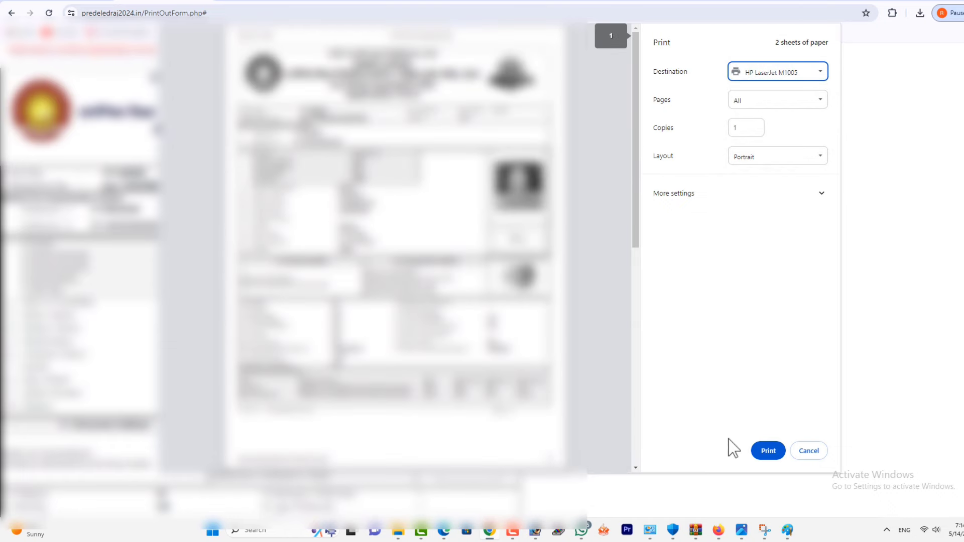
left_click(768, 450)
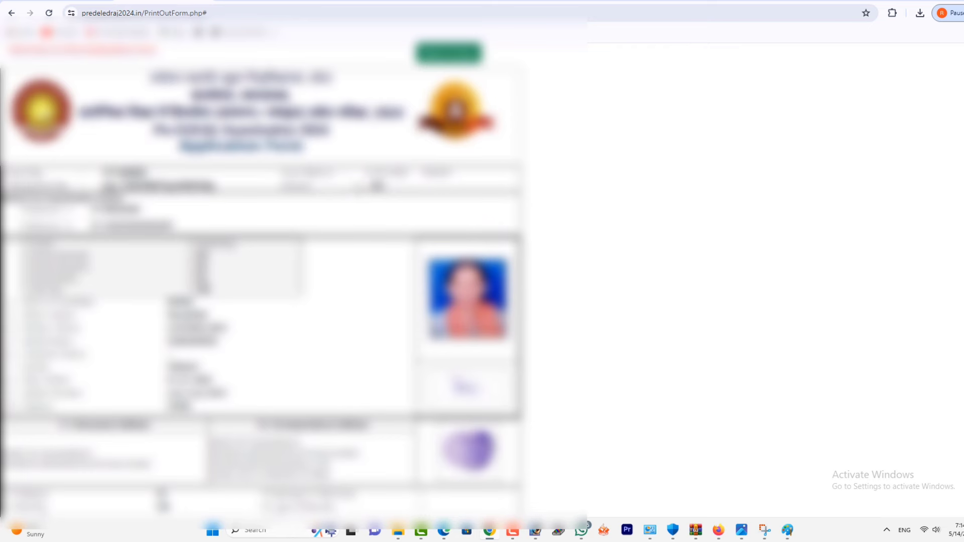
double_click(369, 186)
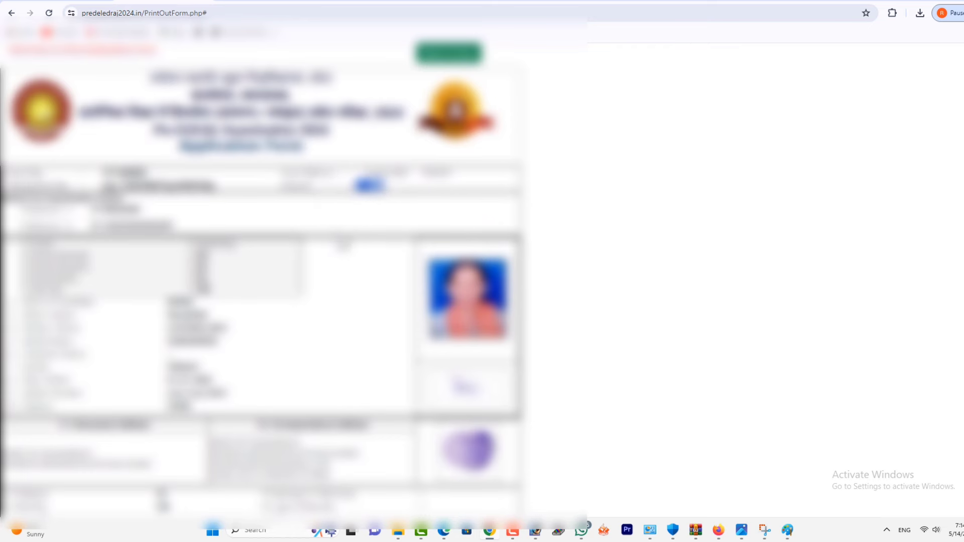